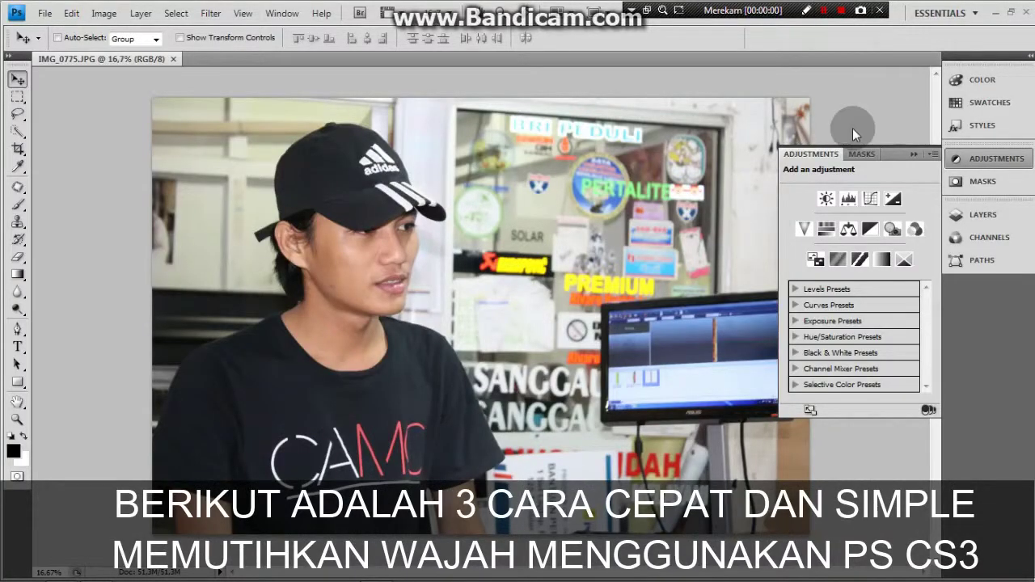
# - Duplicate the portrait's Background layer into a Background copy layer
pyautogui.click(982, 215)
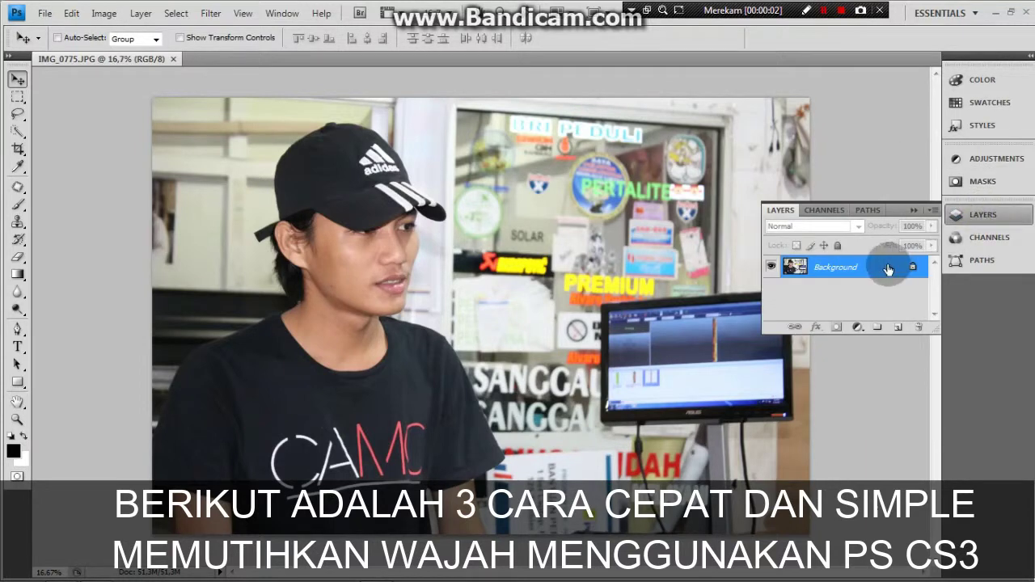
pyautogui.moveTo(890, 266); pyautogui.dragTo(894, 312)
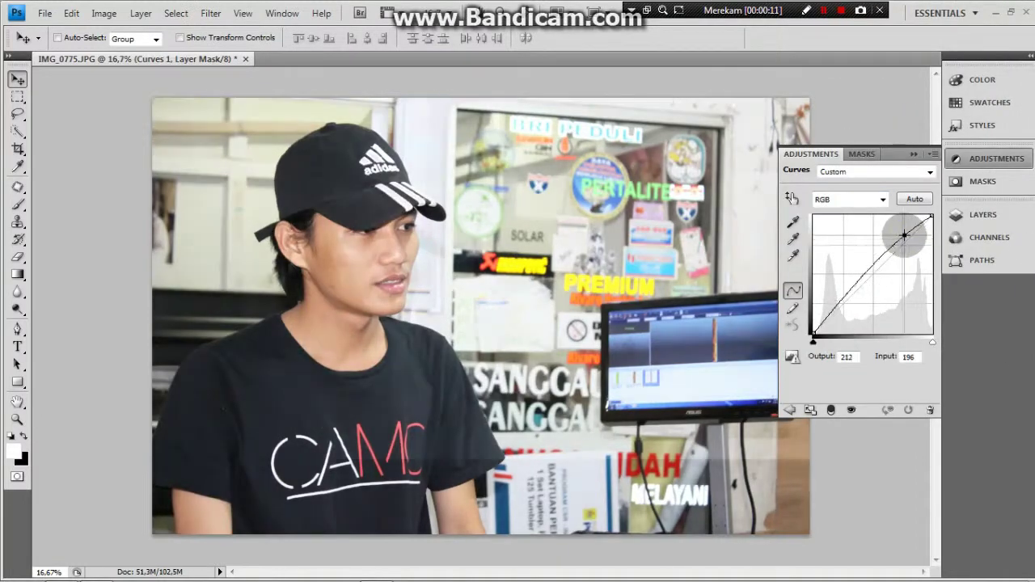
# - Shape Curves 1 by raising the upper point to brighten and lowering a shadow point
pyautogui.moveTo(908, 240); pyautogui.dragTo(905, 234)
pyautogui.moveTo(843, 304)
pyautogui.mouseDown()
pyautogui.moveTo(843, 316)
pyautogui.moveTo(839, 300)
pyautogui.mouseUp()
pyautogui.click(977, 215)
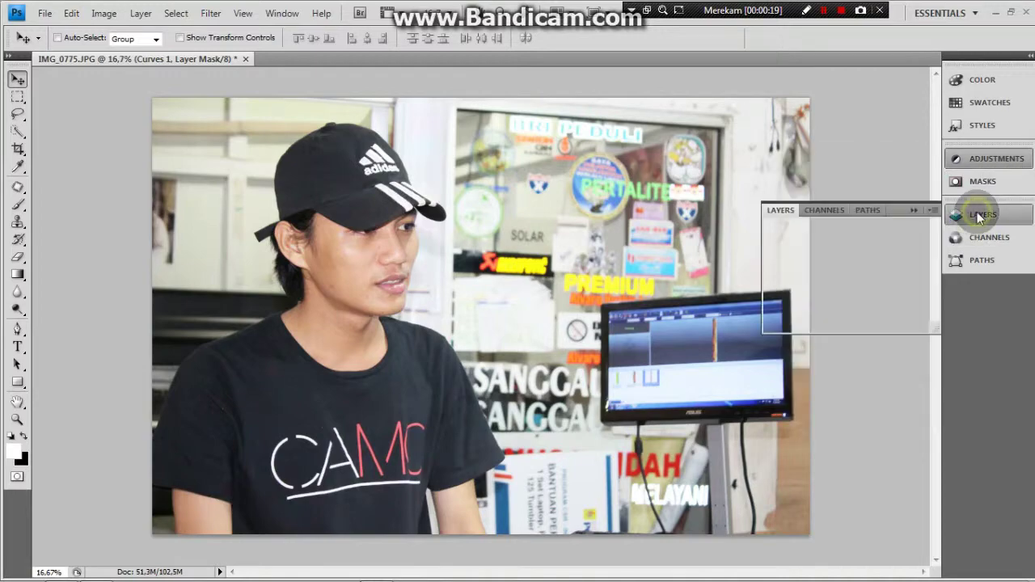
# - Add a Levels adjustment layer with the white input lowered to 241 and the black input raised
pyautogui.click(859, 327)
pyautogui.click(889, 87)
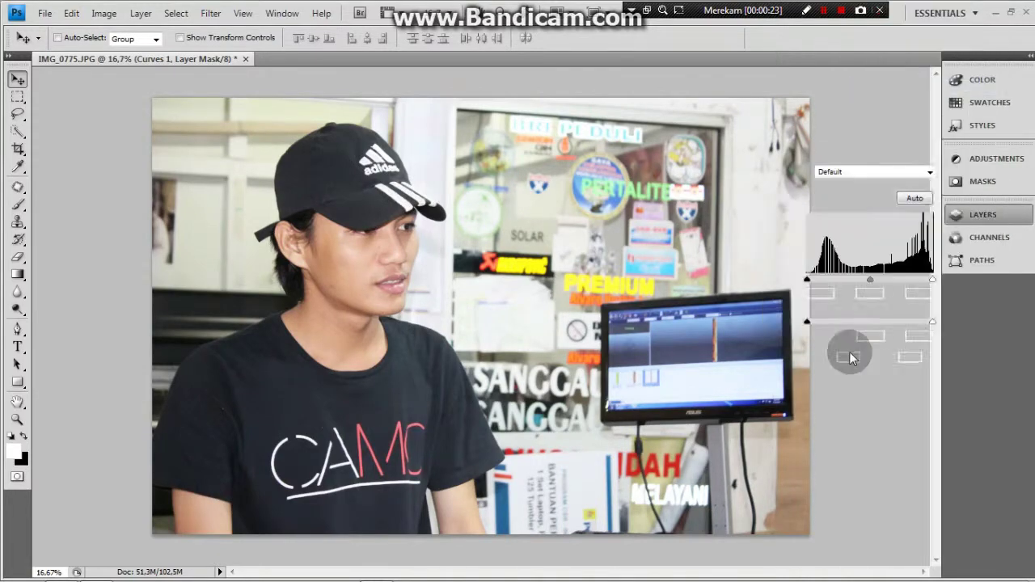
pyautogui.moveTo(932, 279); pyautogui.dragTo(873, 281)
pyautogui.moveTo(806, 279)
pyautogui.mouseDown()
pyautogui.moveTo(832, 281)
pyautogui.moveTo(821, 280)
pyautogui.mouseUp()
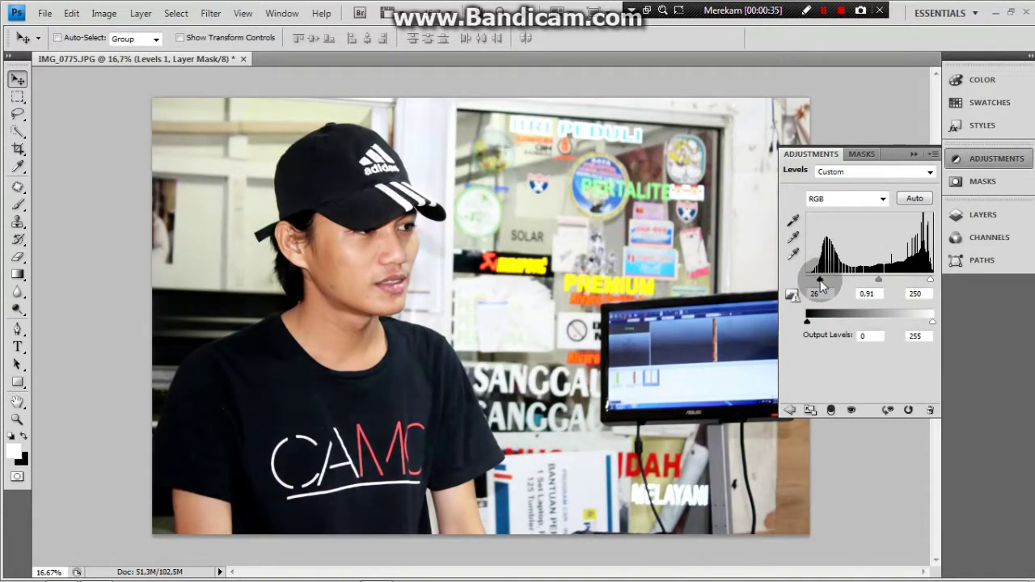
pyautogui.moveTo(931, 284); pyautogui.dragTo(800, 281)
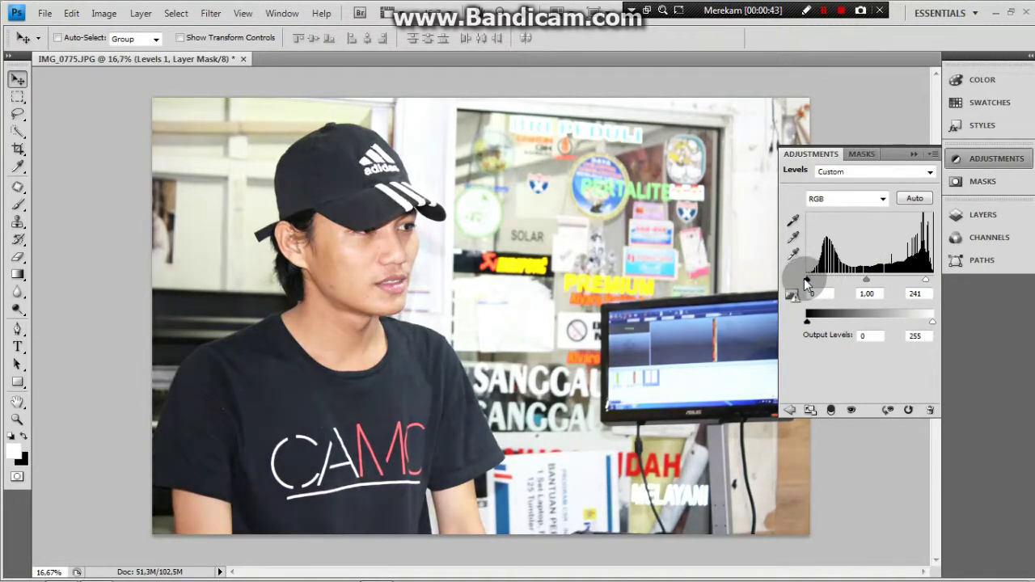
pyautogui.click(983, 214)
pyautogui.click(884, 294)
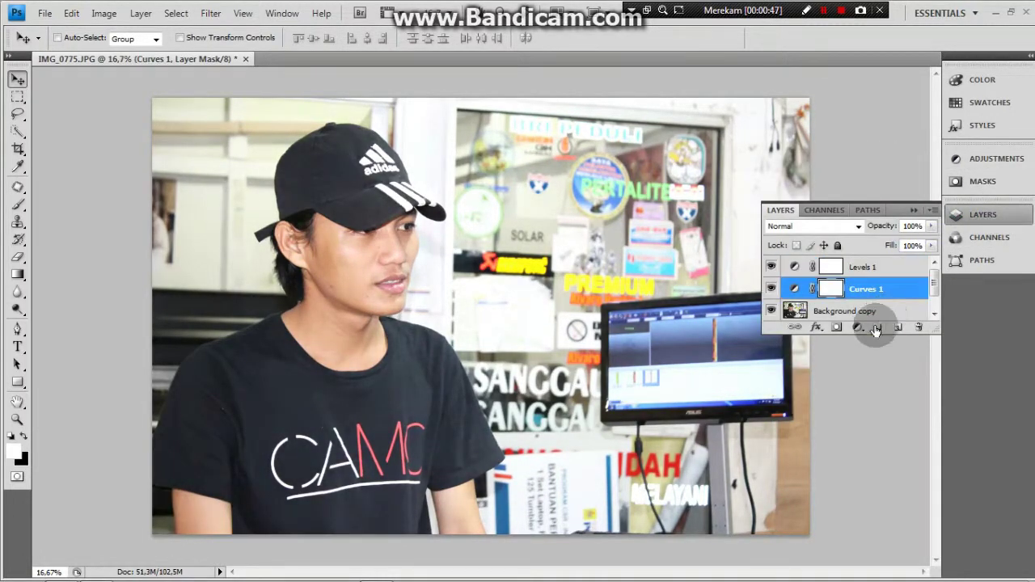
pyautogui.click(857, 326)
# - Add a Photo Filter layer with a white filter colour at 10% density
pyautogui.click(916, 212)
pyautogui.click(869, 234)
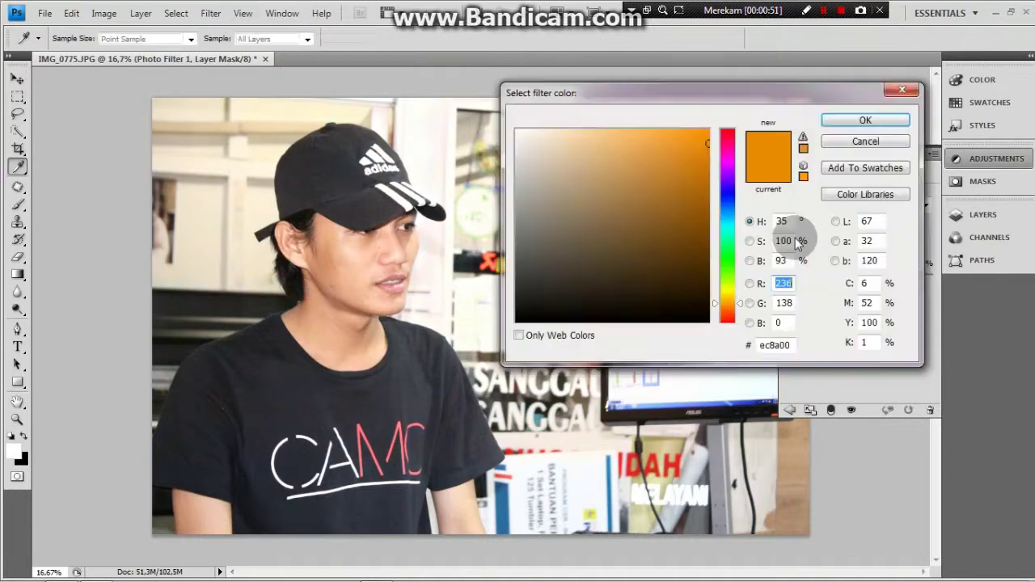
pyautogui.click(427, 232)
pyautogui.click(863, 120)
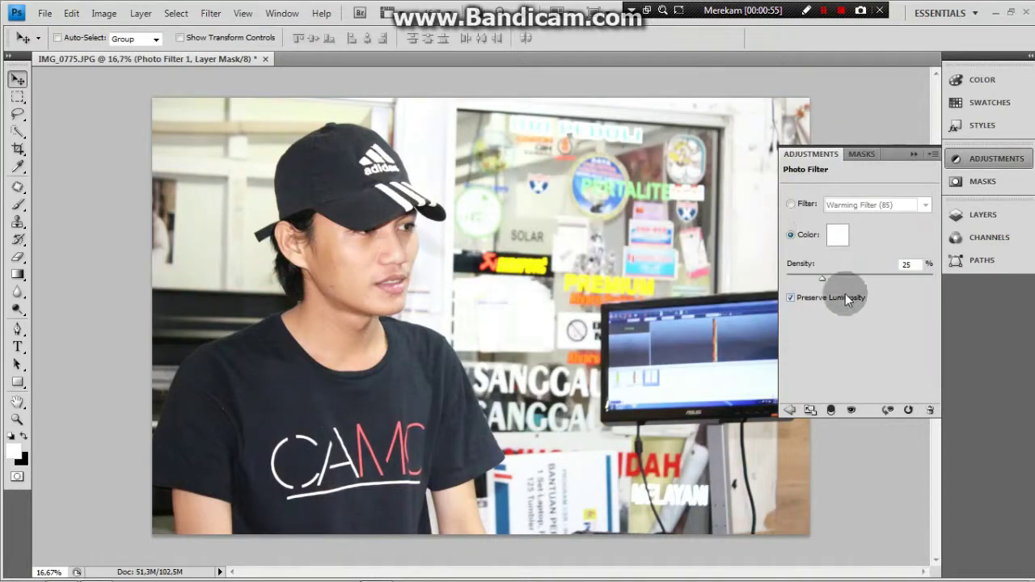
pyautogui.moveTo(885, 279); pyautogui.dragTo(798, 260)
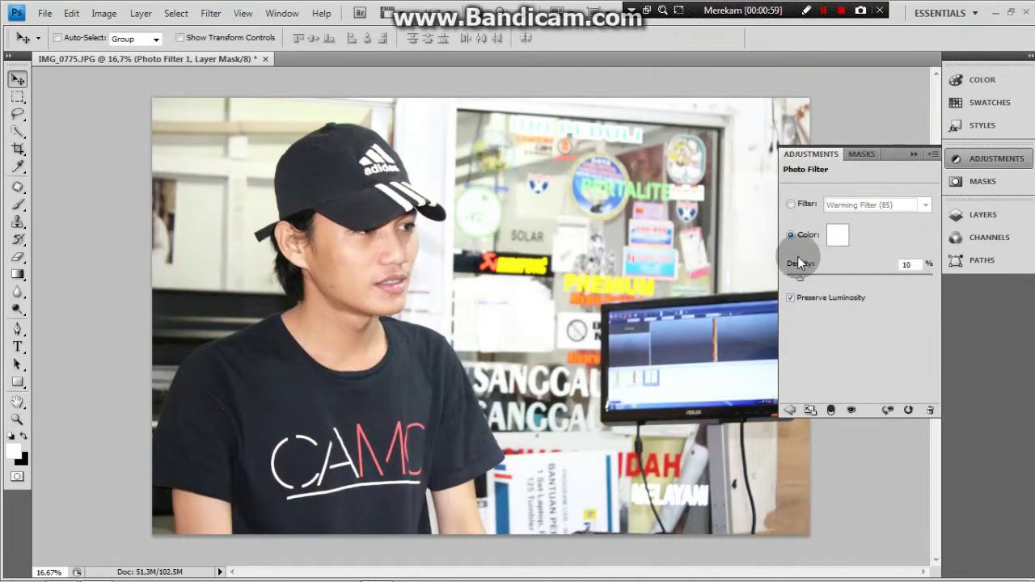
pyautogui.click(914, 156)
# - Set Photo Filter 1's blend mode to Soft Light
pyautogui.click(983, 215)
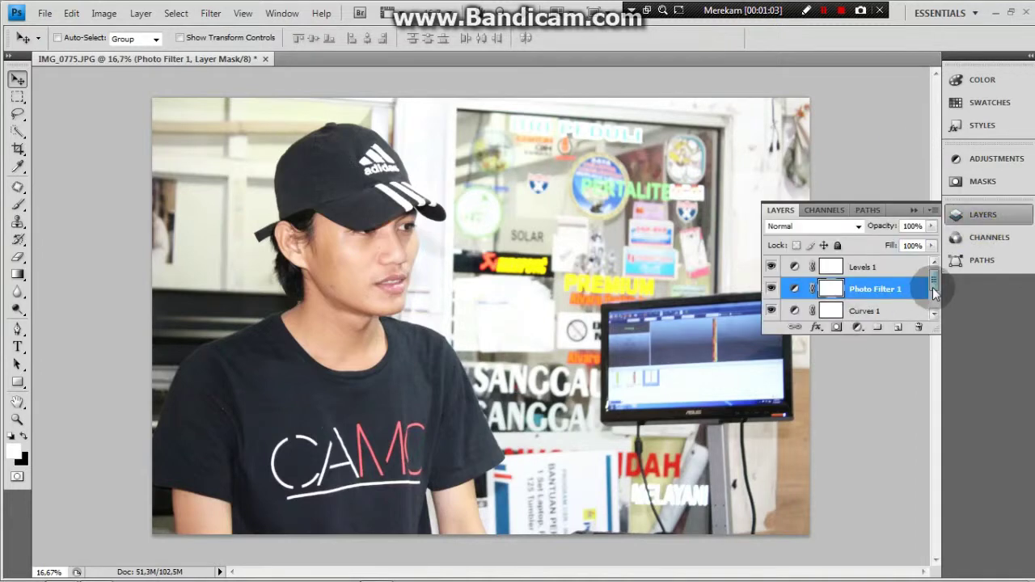
pyautogui.click(813, 227)
pyautogui.click(816, 235)
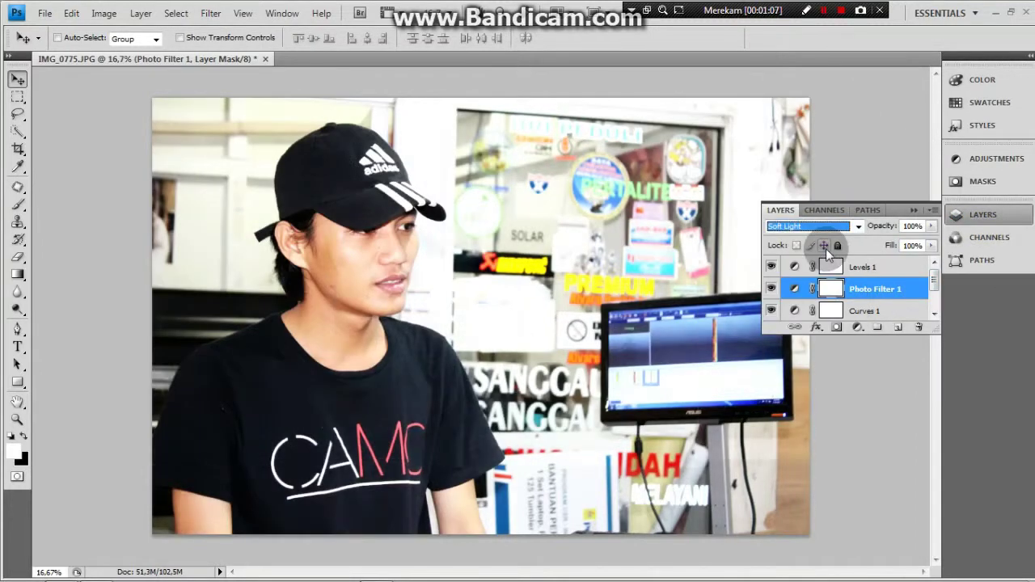
# - Change the Curves 1 layer's blend mode to Soft Light
pyautogui.scroll(-2, 850, 279)
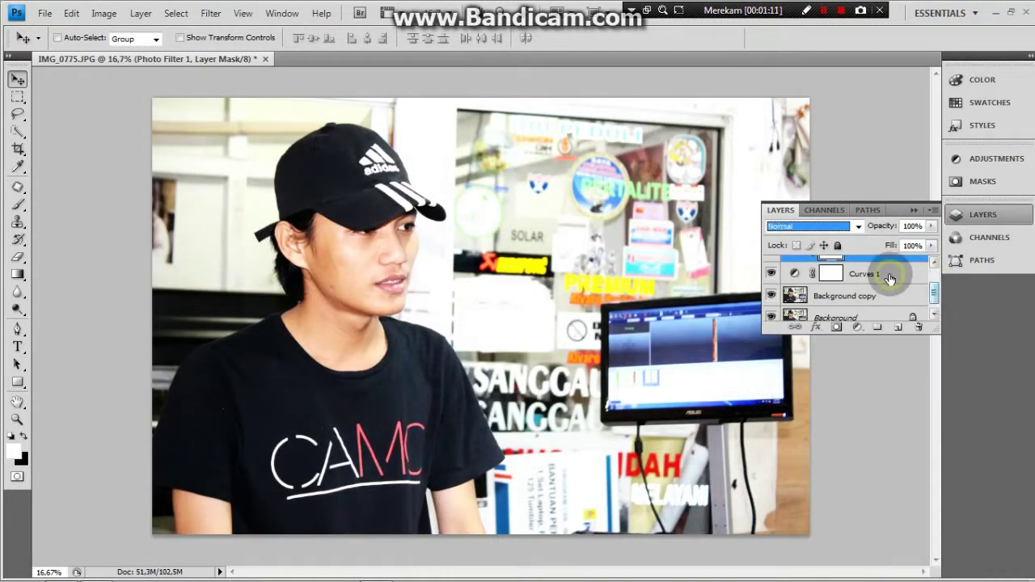
pyautogui.click(865, 273)
pyautogui.click(834, 227)
pyautogui.click(841, 199)
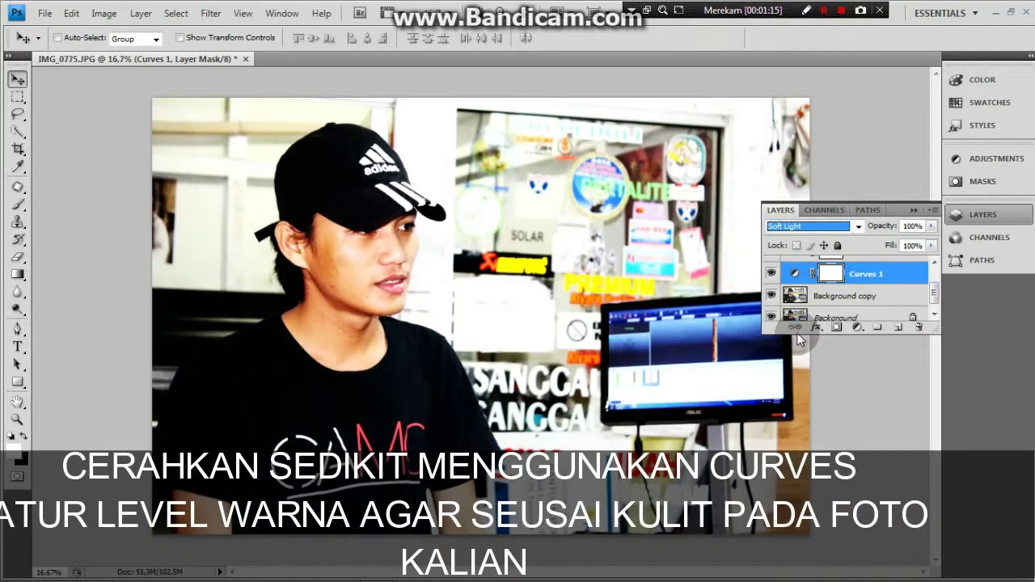
pyautogui.scroll(-2, 669, 361)
pyautogui.scroll(-1, 669, 361)
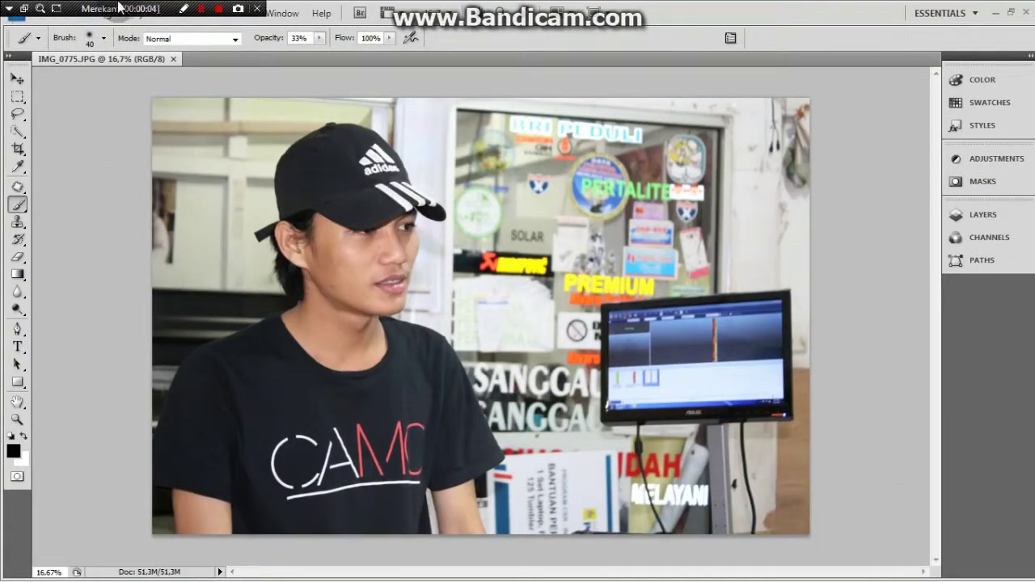
# - Zoom in on the face of the fresh IMG_0775.JPG portrait and duplicate its Background layer
pyautogui.moveTo(251, 34); pyautogui.dragTo(730, 16)
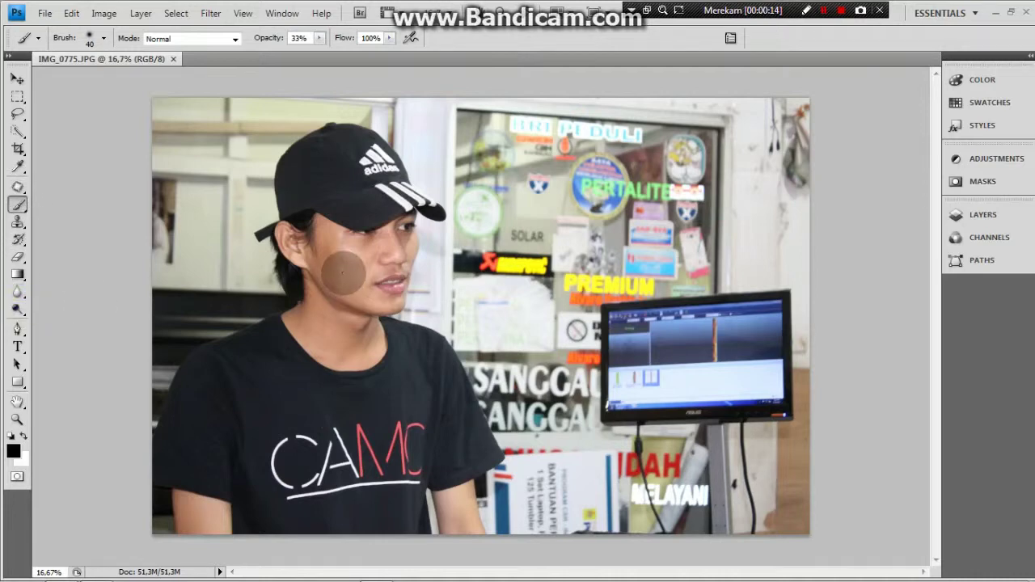
pyautogui.hotkey('ctrl', '+')
pyautogui.hotkey('ctrl', '+')
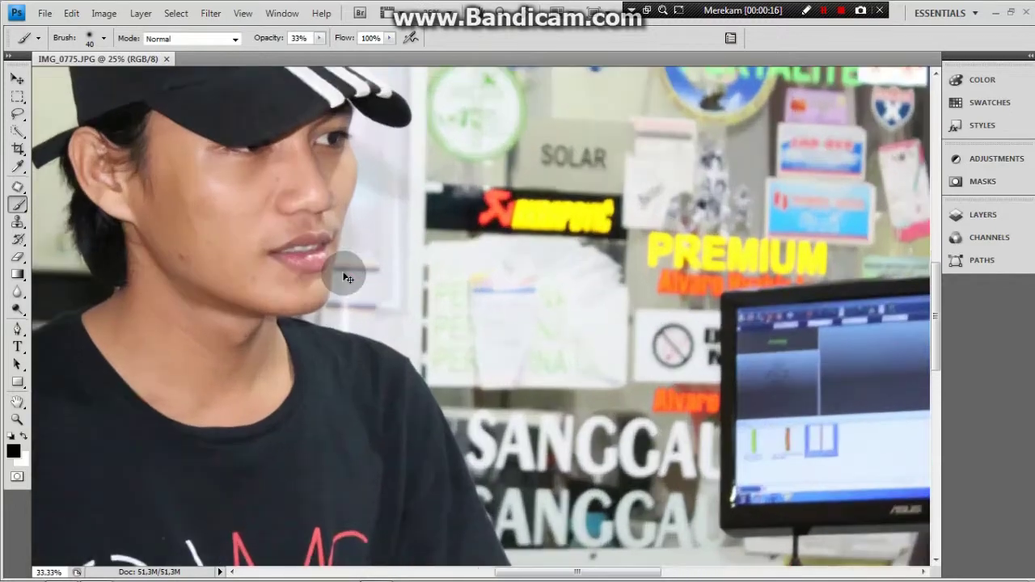
pyautogui.hotkey('ctrl', '+')
pyautogui.moveTo(458, 267); pyautogui.dragTo(487, 279)
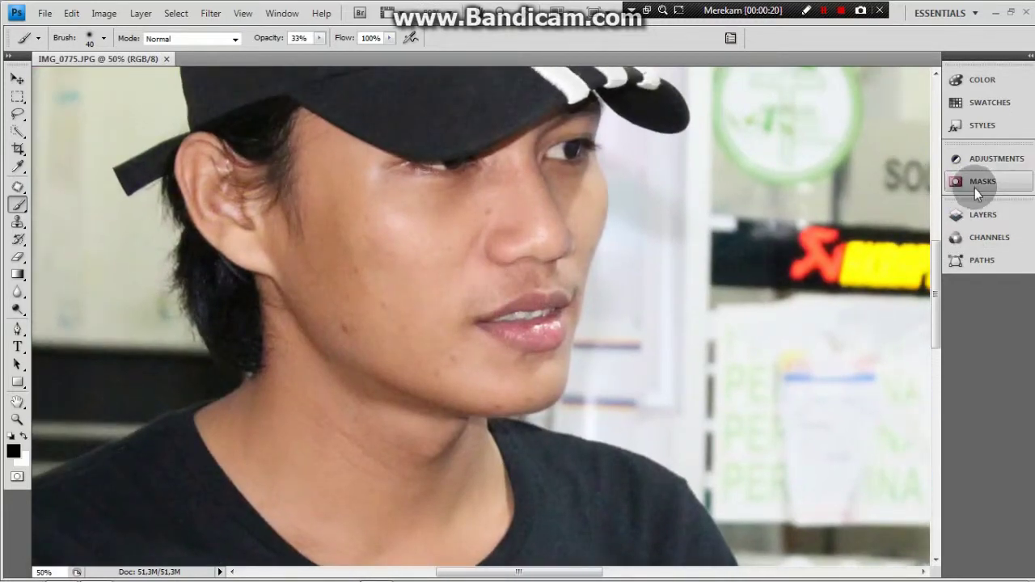
pyautogui.click(981, 215)
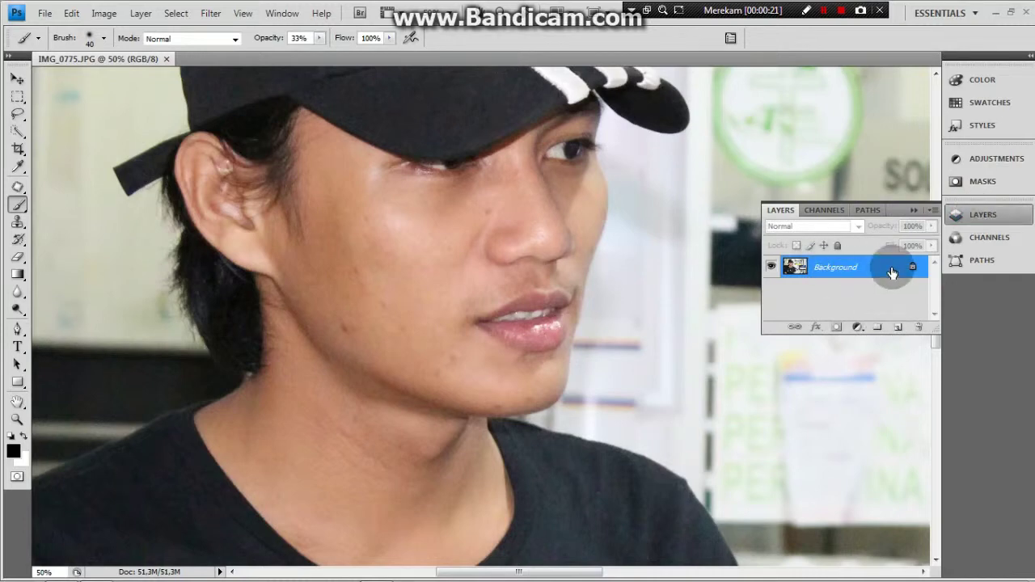
pyautogui.moveTo(892, 272)
pyautogui.mouseDown()
pyautogui.moveTo(908, 327)
pyautogui.moveTo(899, 328)
pyautogui.mouseUp()
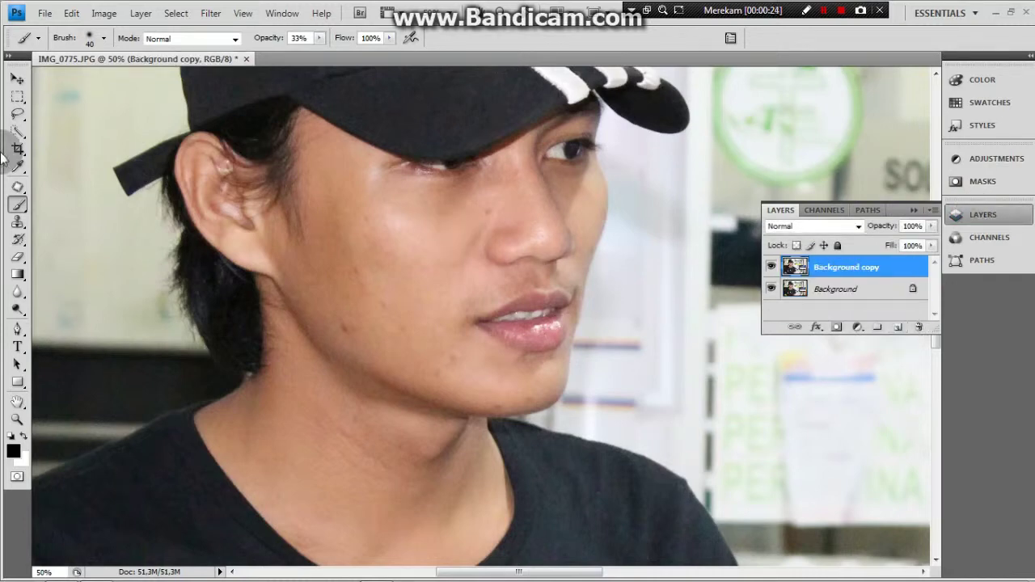
# - Dodge the skin around the ear, jaw and cheek with a 137 px brush
pyautogui.click(103, 38)
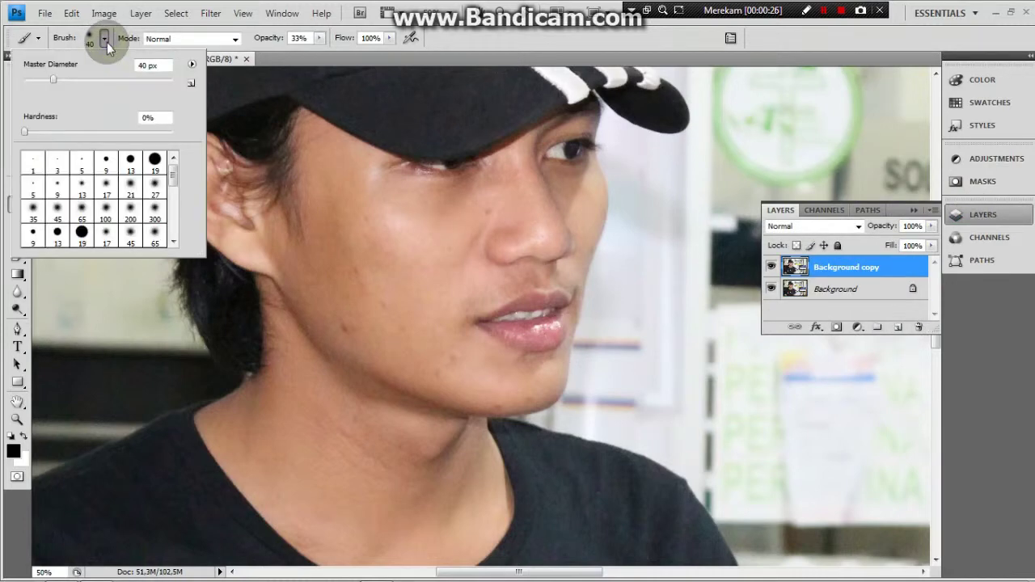
pyautogui.click(16, 310)
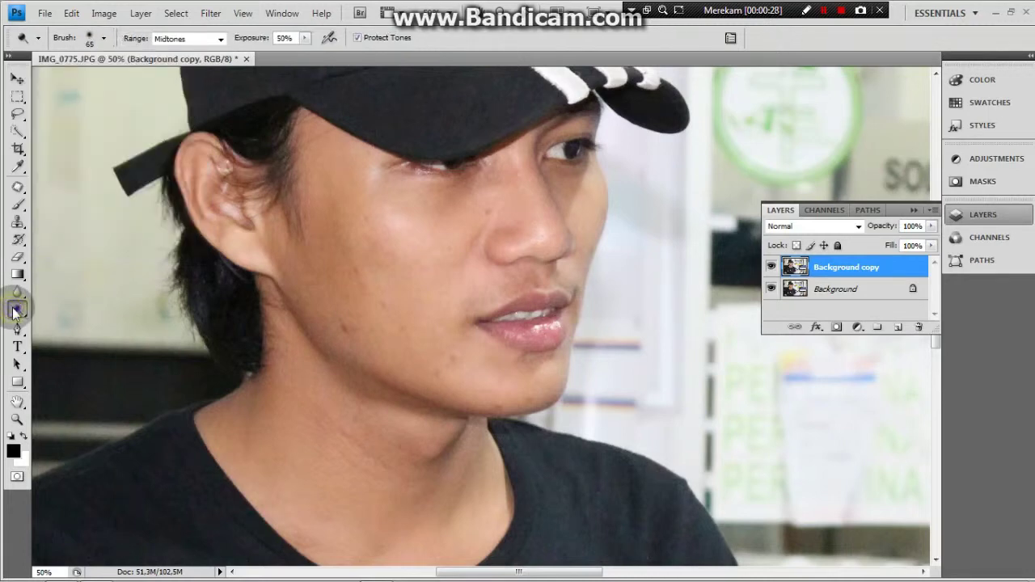
pyautogui.click(104, 37)
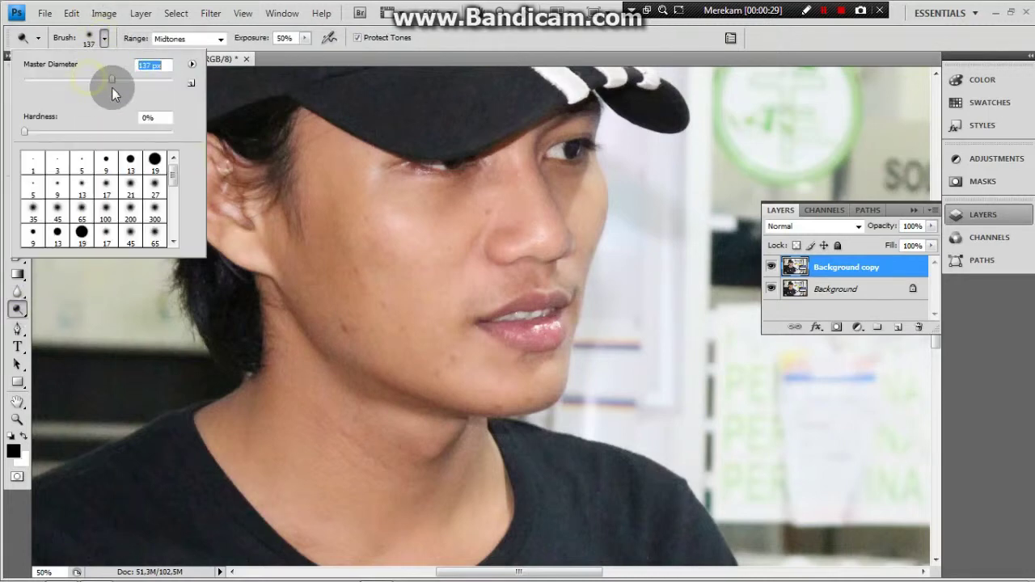
pyautogui.click(406, 218)
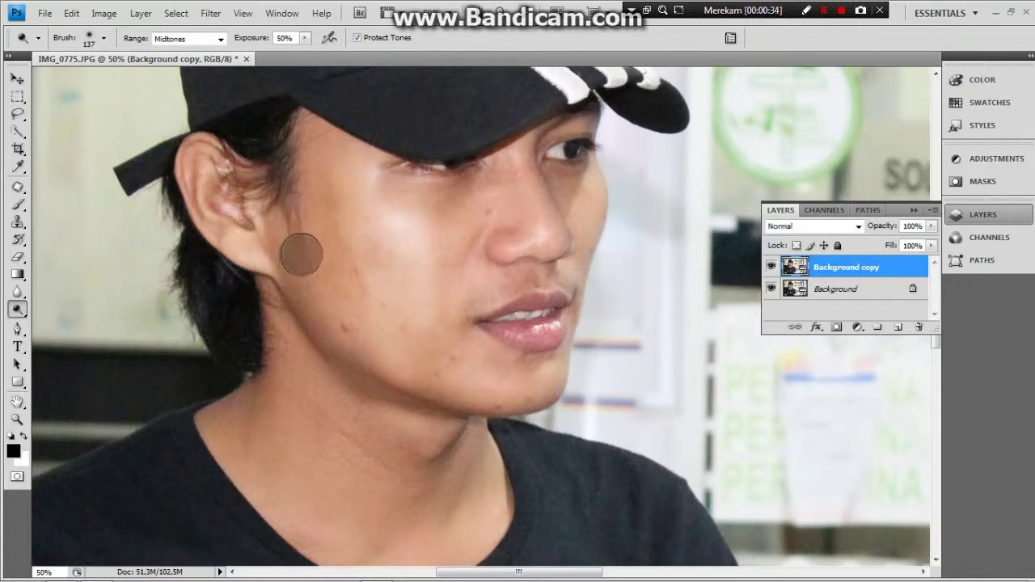
pyautogui.moveTo(241, 176); pyautogui.dragTo(223, 198)
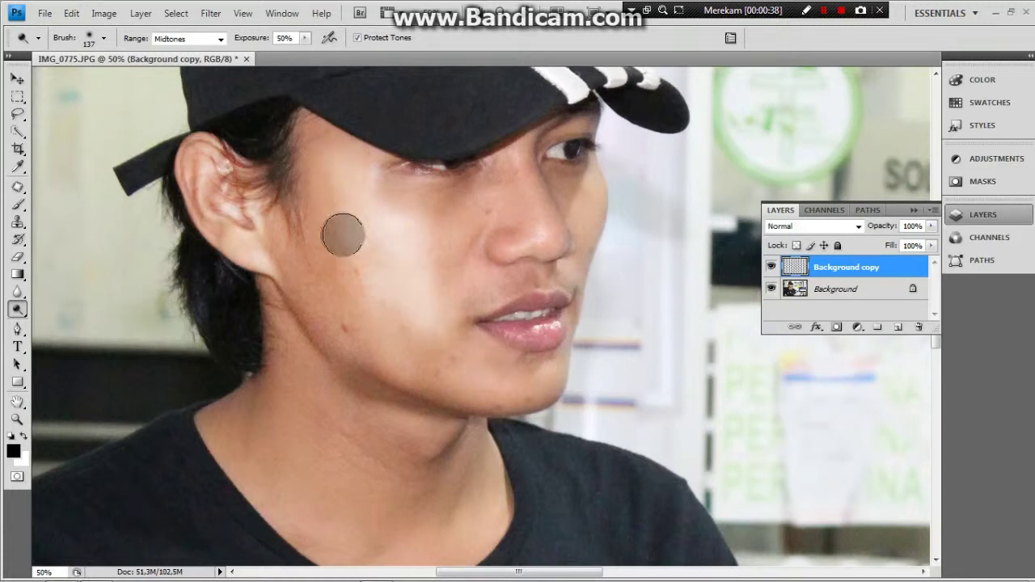
pyautogui.click(340, 358)
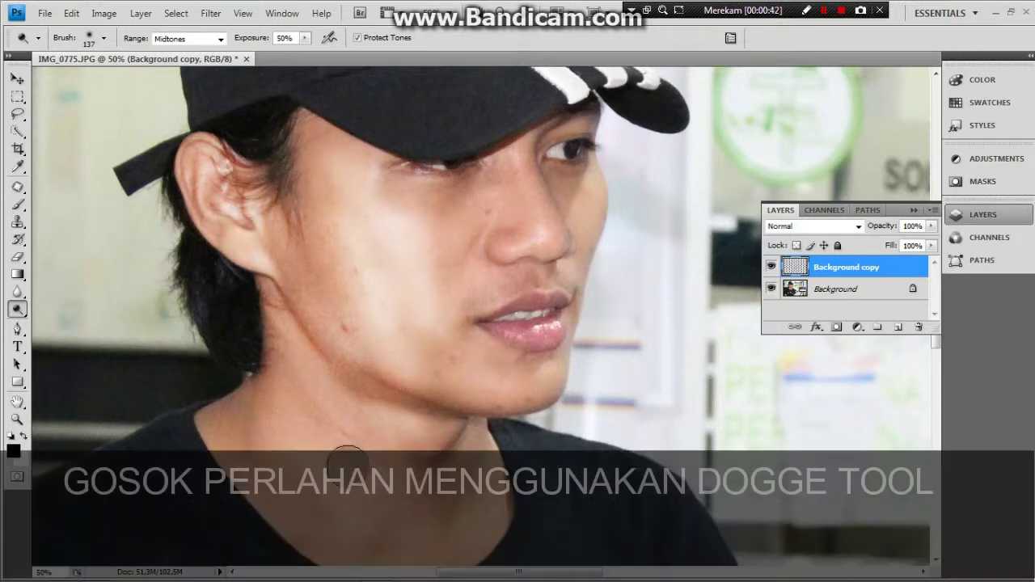
pyautogui.moveTo(487, 322)
pyautogui.mouseDown()
pyautogui.moveTo(511, 424)
pyautogui.moveTo(476, 287)
pyautogui.moveTo(428, 261)
pyautogui.moveTo(555, 238)
pyautogui.moveTo(522, 185)
pyautogui.moveTo(556, 205)
pyautogui.moveTo(429, 189)
pyautogui.moveTo(465, 234)
pyautogui.moveTo(418, 189)
pyautogui.moveTo(298, 232)
pyautogui.moveTo(451, 429)
pyautogui.moveTo(450, 446)
pyautogui.moveTo(351, 445)
pyautogui.moveTo(338, 466)
pyautogui.moveTo(437, 522)
pyautogui.moveTo(516, 377)
pyautogui.moveTo(571, 374)
pyautogui.moveTo(575, 321)
pyautogui.moveTo(462, 187)
pyautogui.mouseUp()
pyautogui.moveTo(571, 164)
pyautogui.mouseDown()
pyautogui.moveTo(266, 223)
pyautogui.moveTo(282, 209)
pyautogui.moveTo(305, 134)
pyautogui.moveTo(339, 159)
pyautogui.mouseUp()
# - Lighten spots on the neck and lower cheek, checking the result at full view
pyautogui.hotkey('ctrl', '-')
pyautogui.hotkey('ctrl', '-')
pyautogui.hotkey('ctrl', '-')
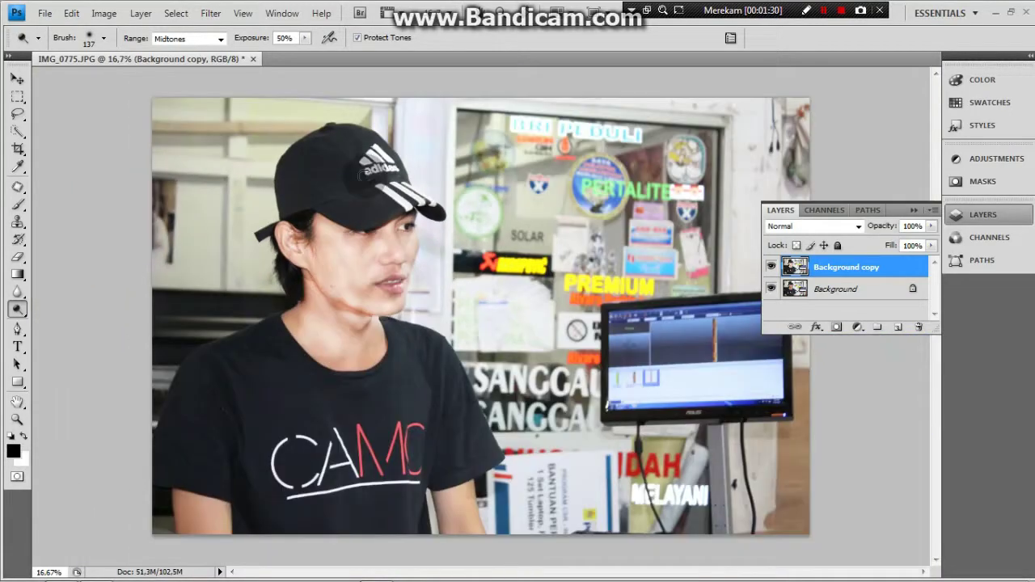
pyautogui.hotkey('ctrl', '+')
pyautogui.hotkey('ctrl', '+')
pyautogui.hotkey('ctrl', '+')
pyautogui.hotkey('ctrl', '+')
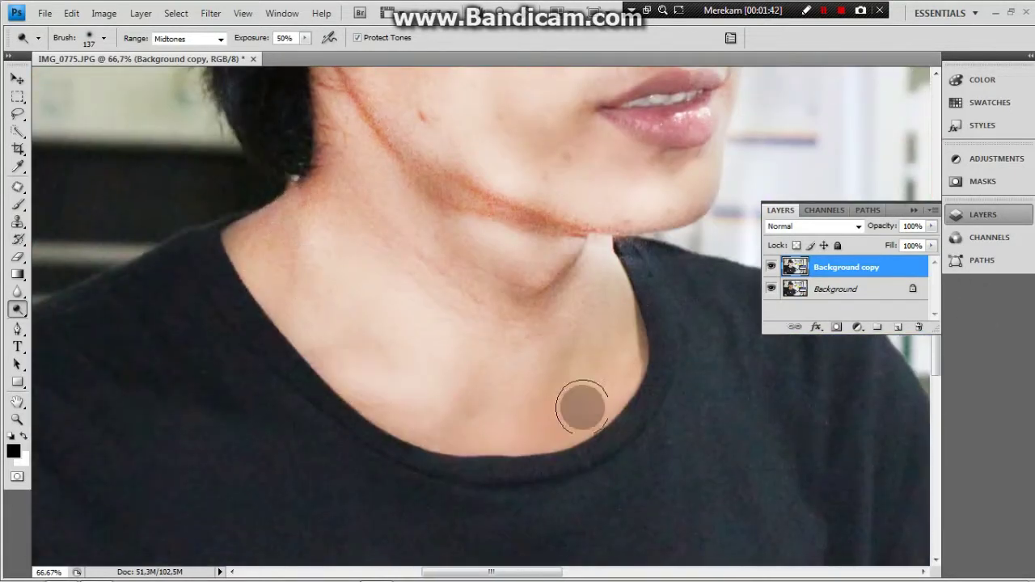
pyautogui.click(512, 307)
pyautogui.click(328, 142)
pyautogui.moveTo(539, 111); pyautogui.dragTo(432, 358)
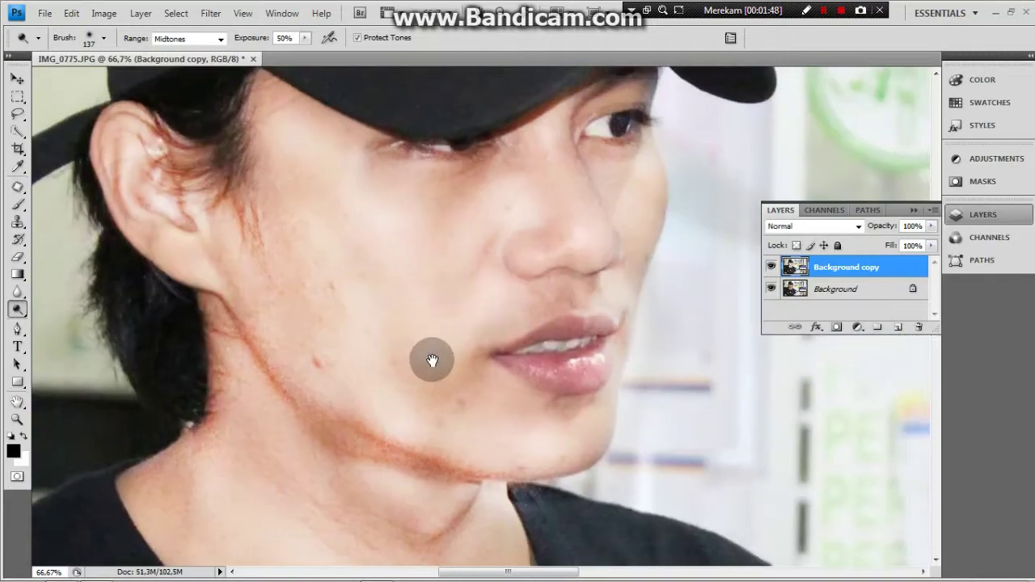
pyautogui.click(462, 203)
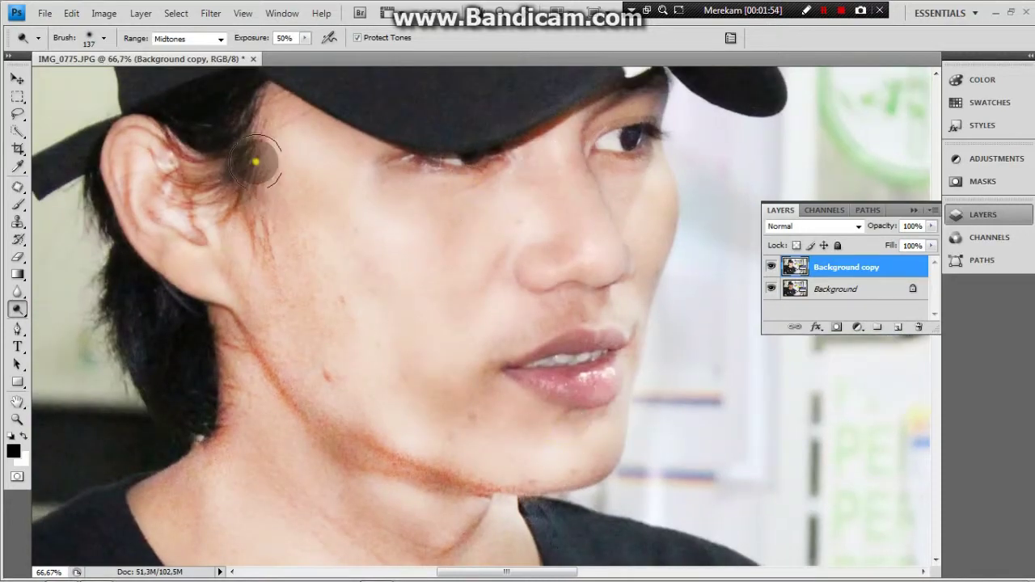
pyautogui.hotkey('ctrl', '-')
pyautogui.hotkey('ctrl', '-')
pyautogui.hotkey('ctrl', '-')
pyautogui.hotkey('ctrl', '-')
pyautogui.hotkey('ctrl', '-')
# - Add Selective Color 1, set Background copy to Soft Light, and select Selective Color 1
pyautogui.click(857, 327)
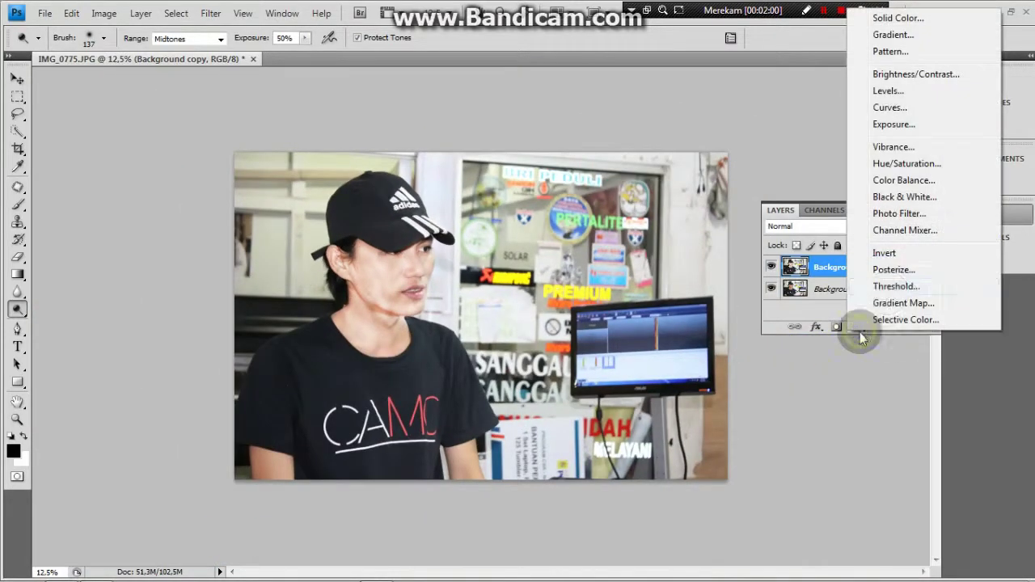
pyautogui.click(881, 317)
pyautogui.click(848, 205)
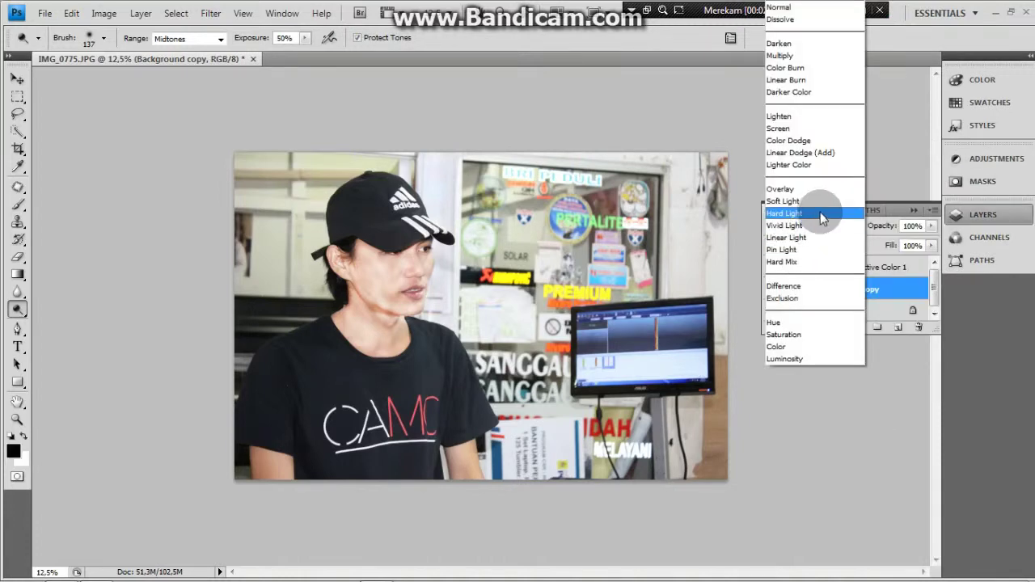
pyautogui.click(811, 194)
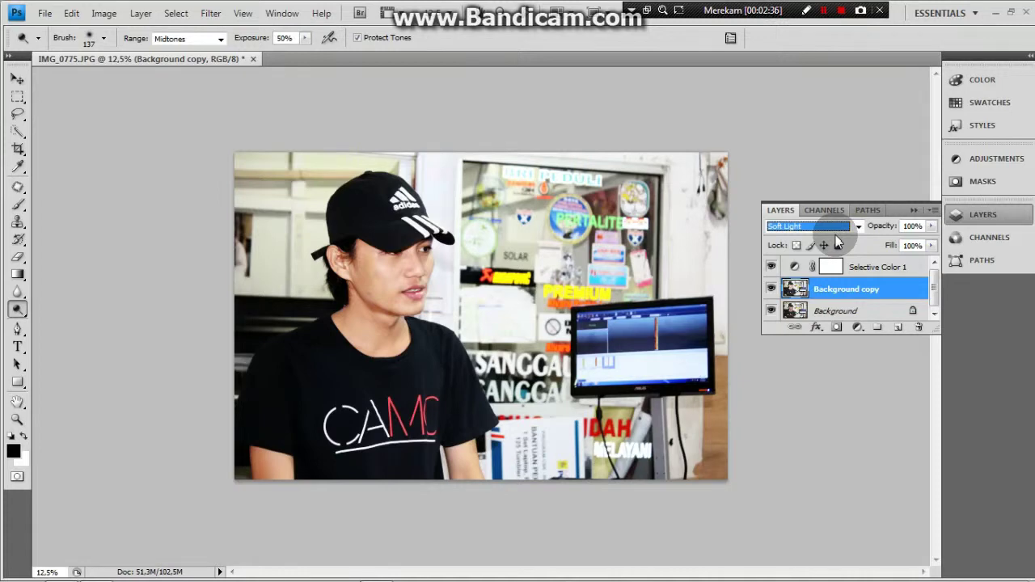
pyautogui.click(905, 268)
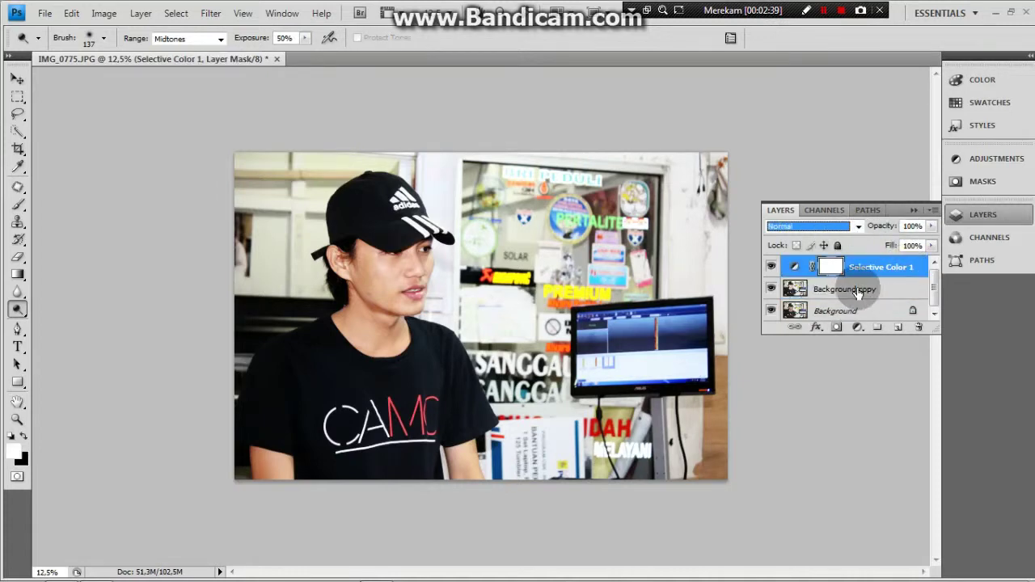
# - Adjust the Selective Color reds to Cyan +100, Magenta +9, Yellow −11, Black −70
pyautogui.doubleClick(794, 266)
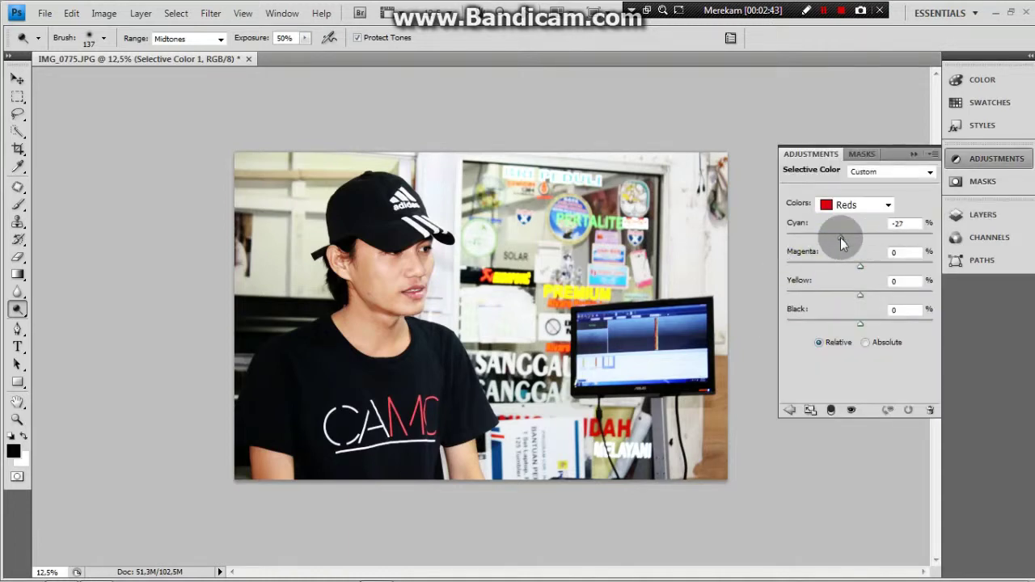
pyautogui.moveTo(840, 242); pyautogui.dragTo(928, 254)
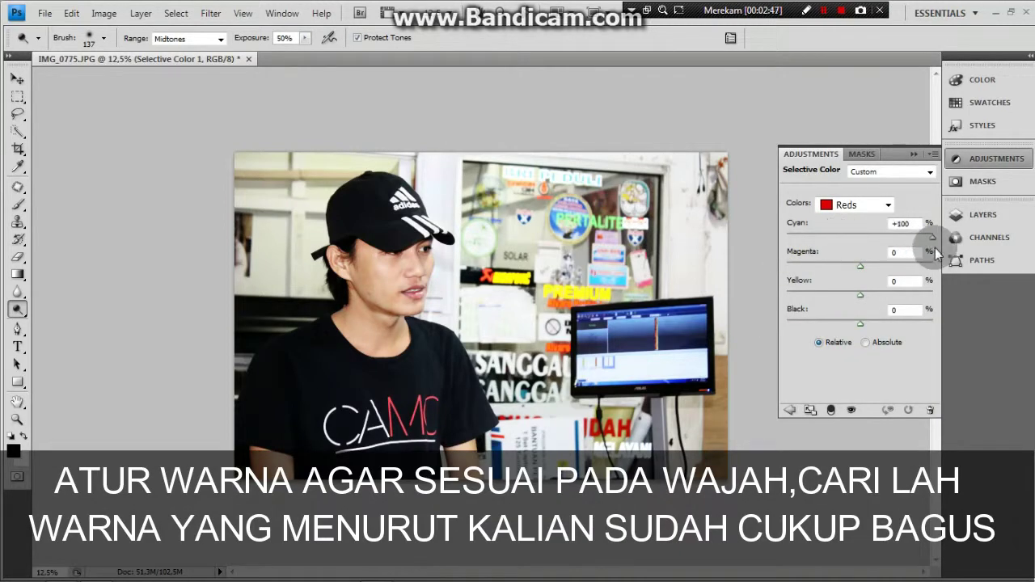
pyautogui.click(860, 271)
pyautogui.moveTo(827, 270)
pyautogui.mouseDown()
pyautogui.moveTo(875, 271)
pyautogui.moveTo(830, 285)
pyautogui.moveTo(862, 287)
pyautogui.mouseUp()
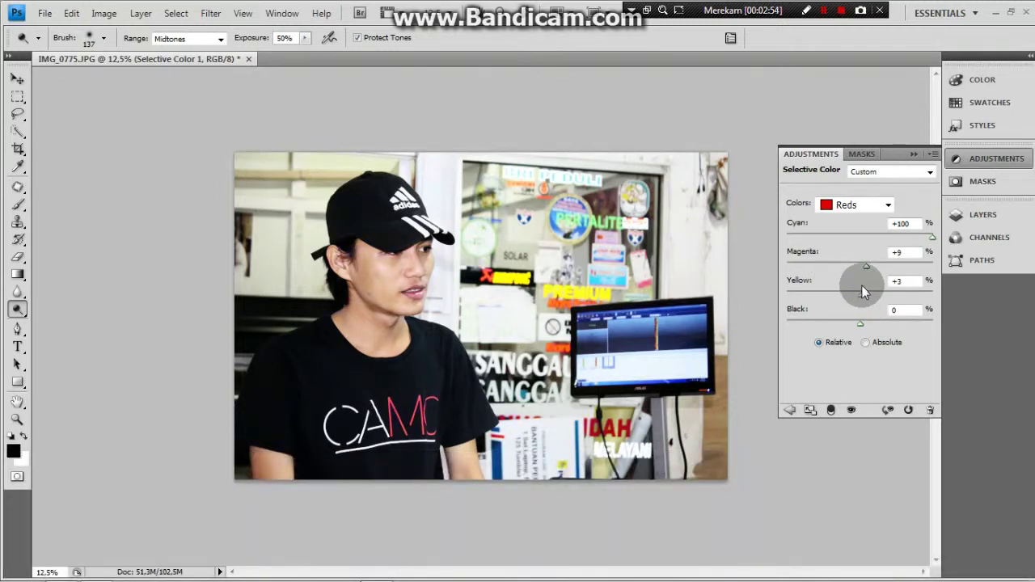
pyautogui.moveTo(862, 326); pyautogui.dragTo(808, 324)
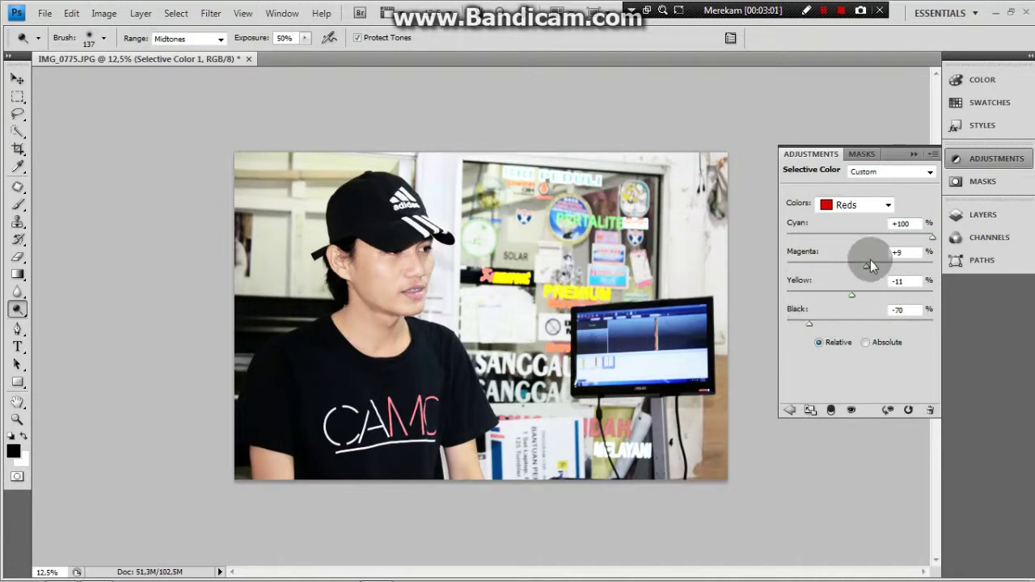
pyautogui.click(913, 155)
pyautogui.click(983, 215)
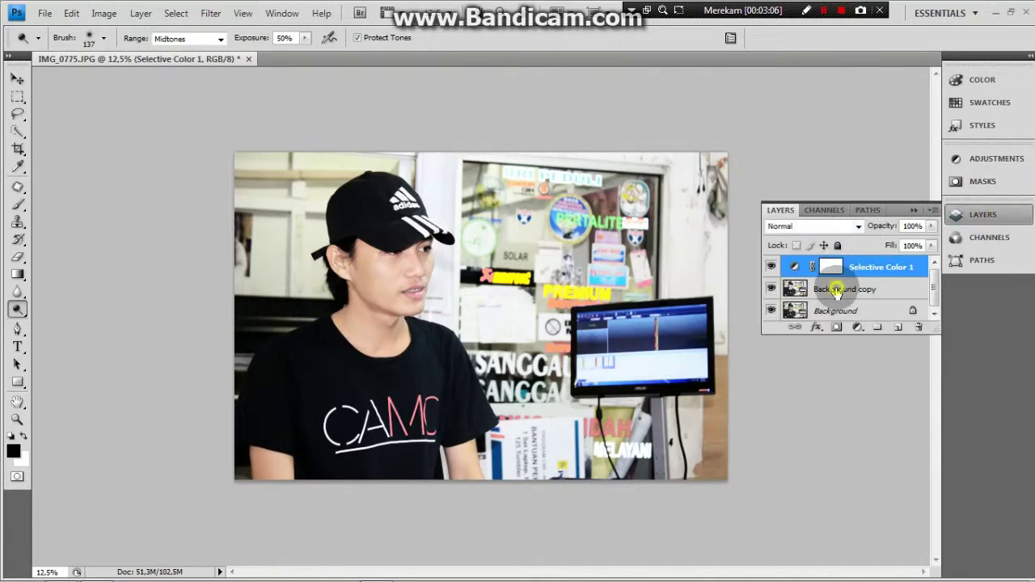
# - Add a white layer mask to the Background copy layer
pyautogui.click(841, 289)
pyautogui.click(837, 327)
pyautogui.scroll(1, 263, 296)
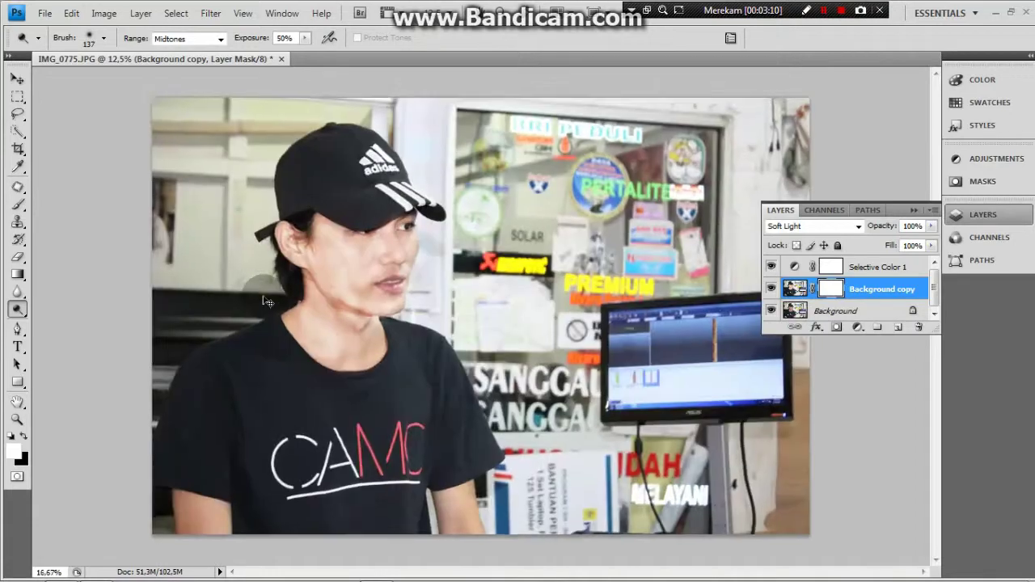
pyautogui.scroll(2, 266, 293)
pyautogui.scroll(1, 120, 224)
pyautogui.moveTo(159, 241); pyautogui.dragTo(416, 330)
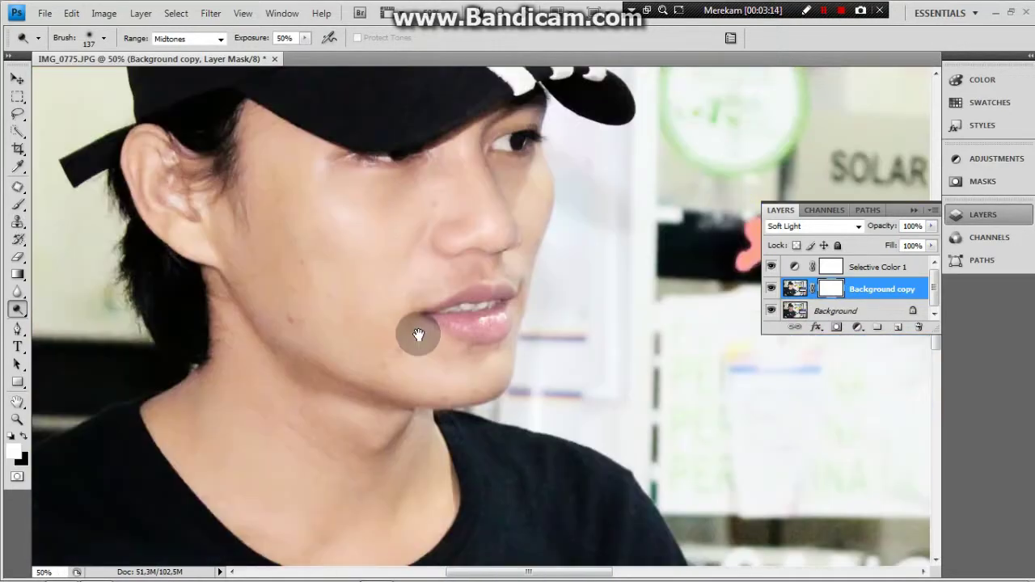
# - Brush at 33% opacity over the lower lip and the eye area
pyautogui.click(18, 203)
pyautogui.moveTo(497, 330); pyautogui.dragTo(465, 326)
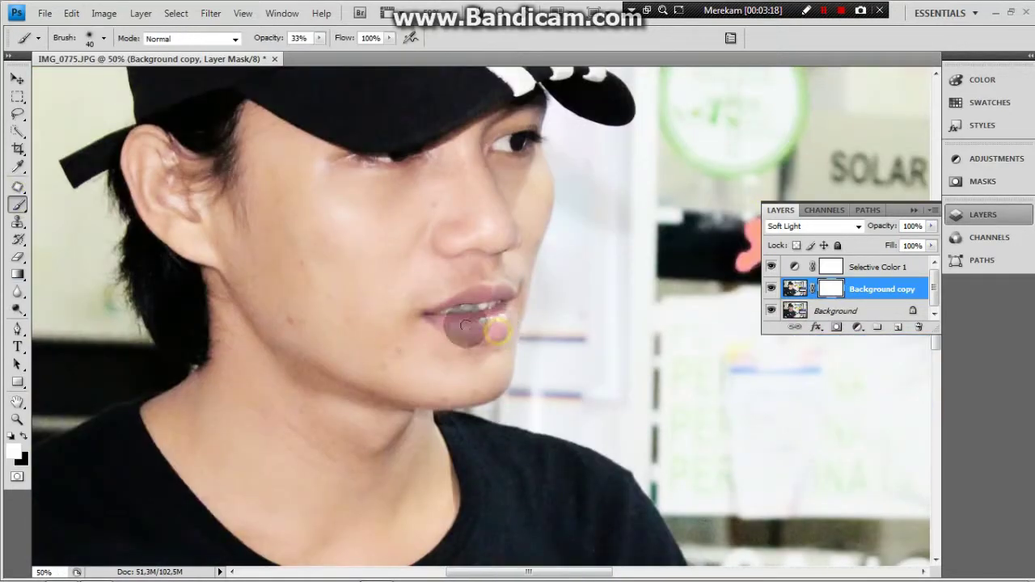
pyautogui.click(794, 289)
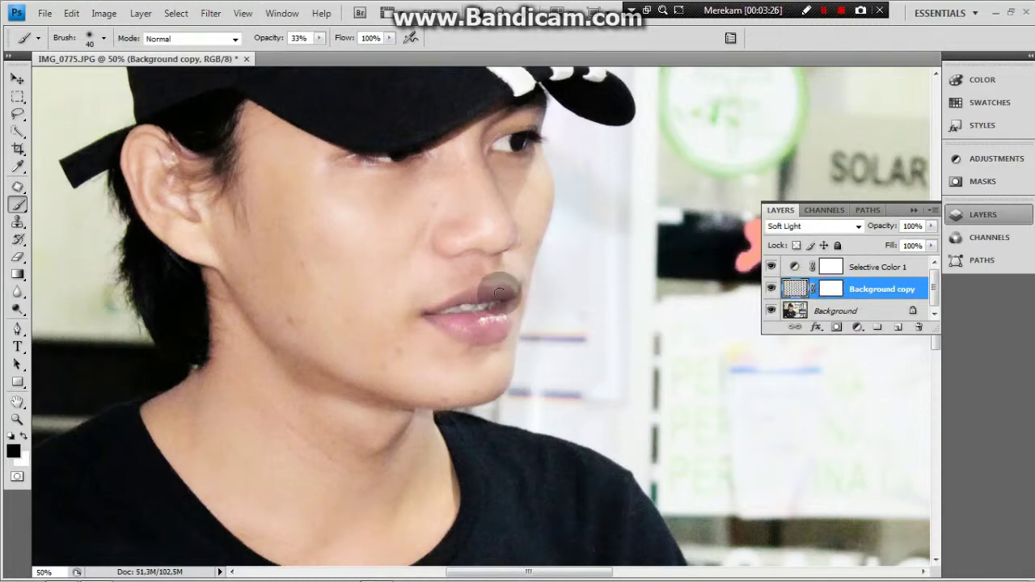
pyautogui.moveTo(486, 304); pyautogui.dragTo(443, 320)
pyautogui.click(511, 148)
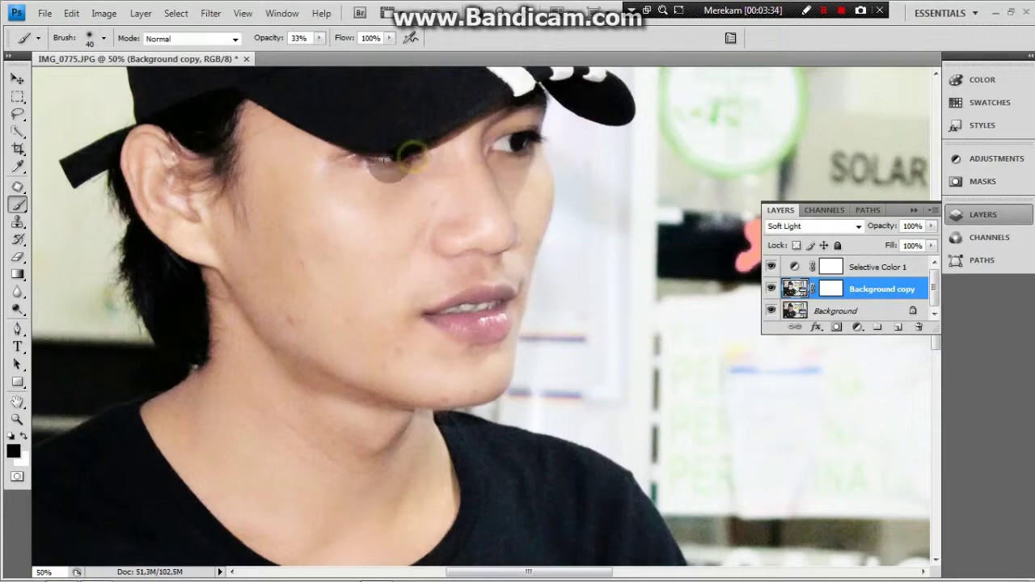
pyautogui.hotkey('ctrl', '-')
pyautogui.hotkey('ctrl', '-')
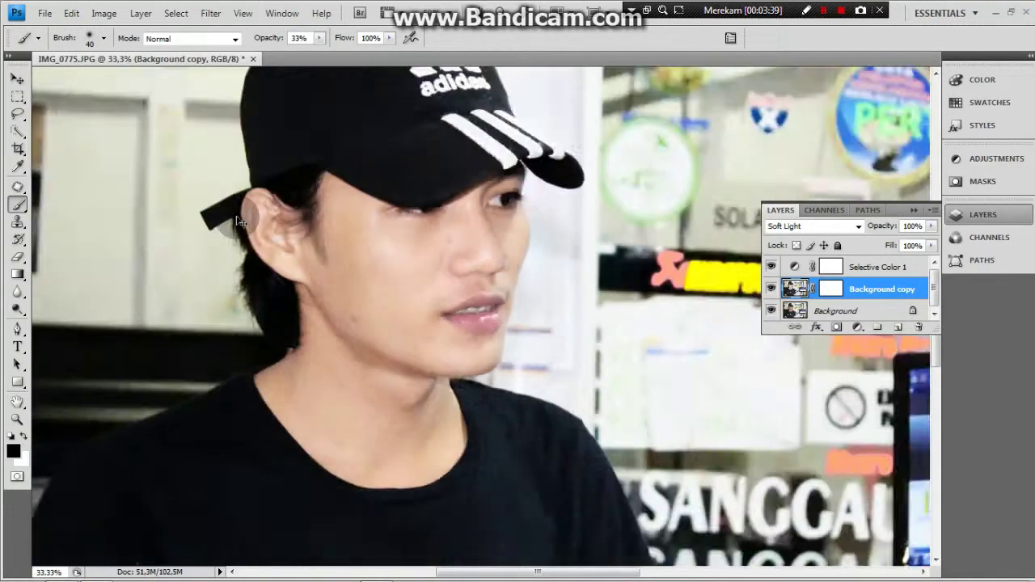
pyautogui.hotkey('ctrl', '-')
pyautogui.hotkey('ctrl', '-')
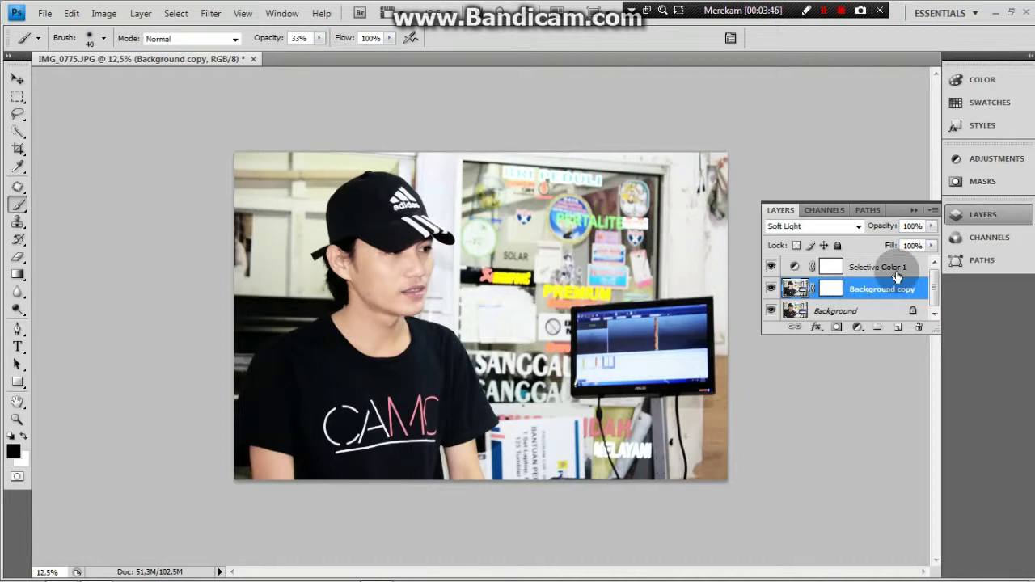
# - Change the Selective Color reds' Black amount to −19
pyautogui.doubleClick(795, 266)
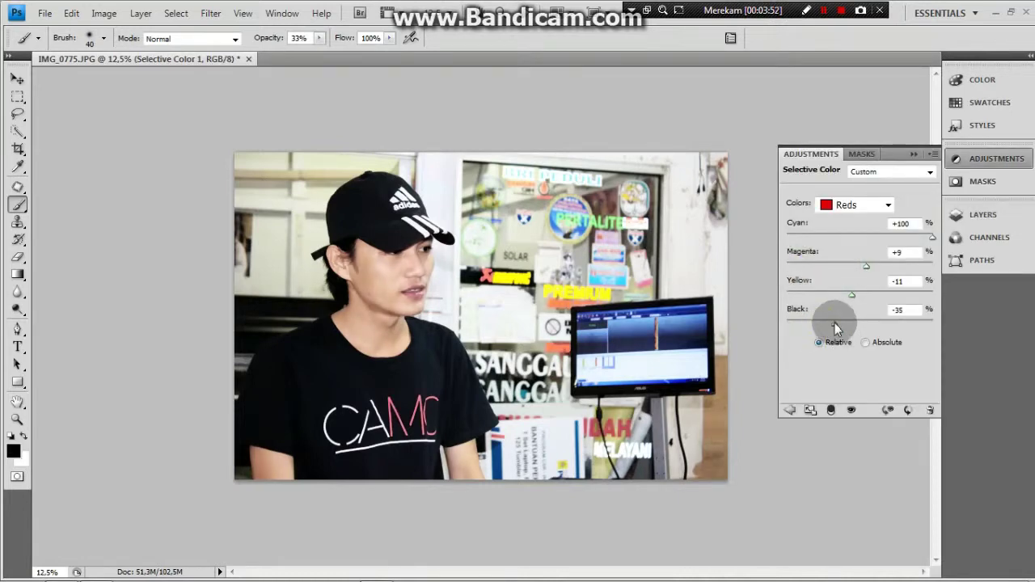
pyautogui.moveTo(836, 328); pyautogui.dragTo(846, 327)
pyautogui.click(910, 153)
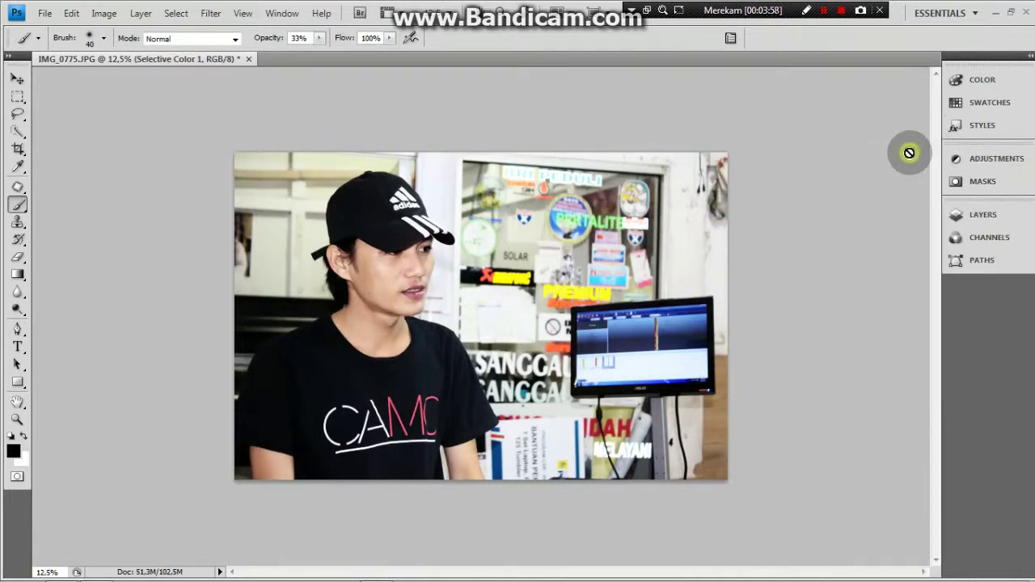
pyautogui.click(985, 215)
# - Add a Curves adjustment layer and bend its RGB curve into a gentle S-shape
pyautogui.click(862, 327)
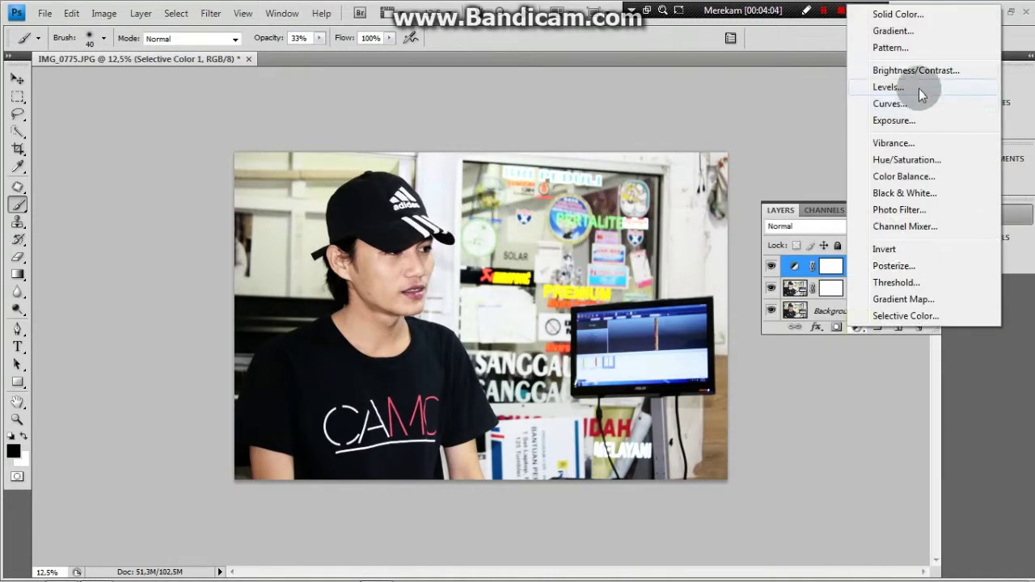
pyautogui.click(919, 101)
pyautogui.click(832, 203)
pyautogui.moveTo(841, 308); pyautogui.dragTo(845, 312)
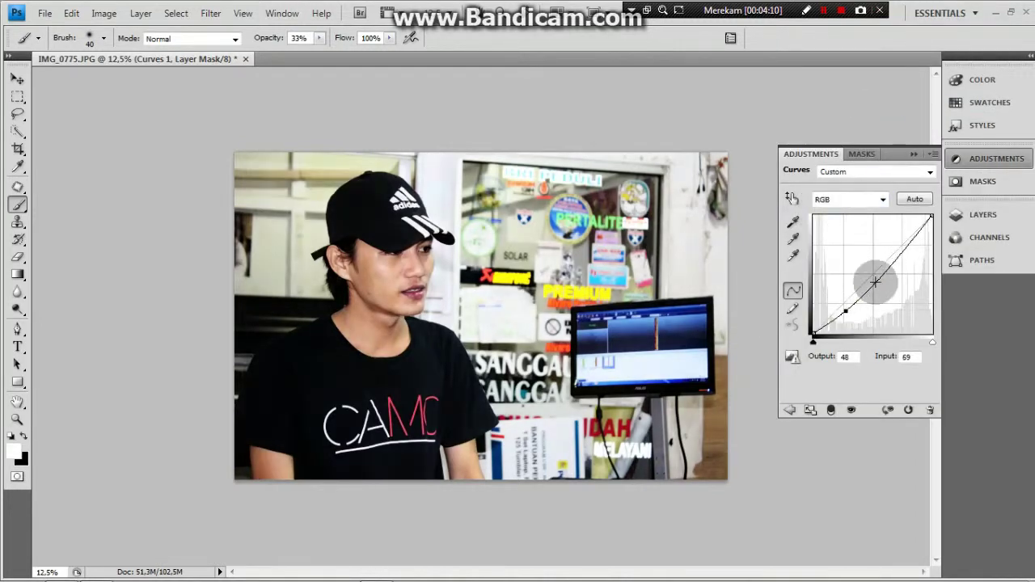
pyautogui.moveTo(873, 277)
pyautogui.mouseDown()
pyautogui.moveTo(876, 254)
pyautogui.moveTo(895, 259)
pyautogui.mouseUp()
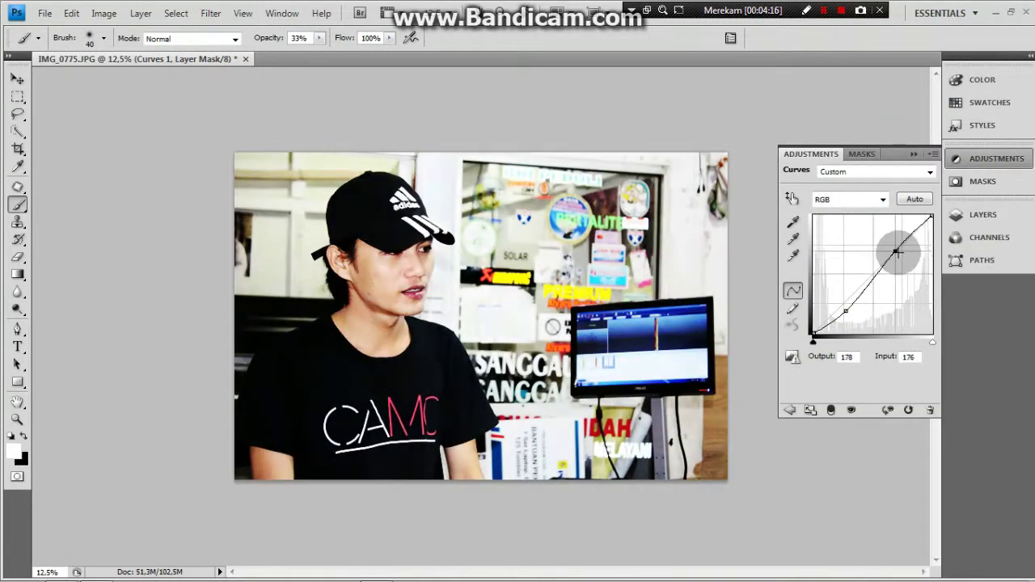
pyautogui.moveTo(843, 301)
pyautogui.mouseDown()
pyautogui.moveTo(897, 243)
pyautogui.moveTo(904, 248)
pyautogui.mouseUp()
pyautogui.moveTo(872, 281)
pyautogui.mouseDown()
pyautogui.moveTo(827, 296)
pyautogui.moveTo(832, 318)
pyautogui.moveTo(832, 308)
pyautogui.moveTo(803, 328)
pyautogui.mouseUp()
pyautogui.press('-')
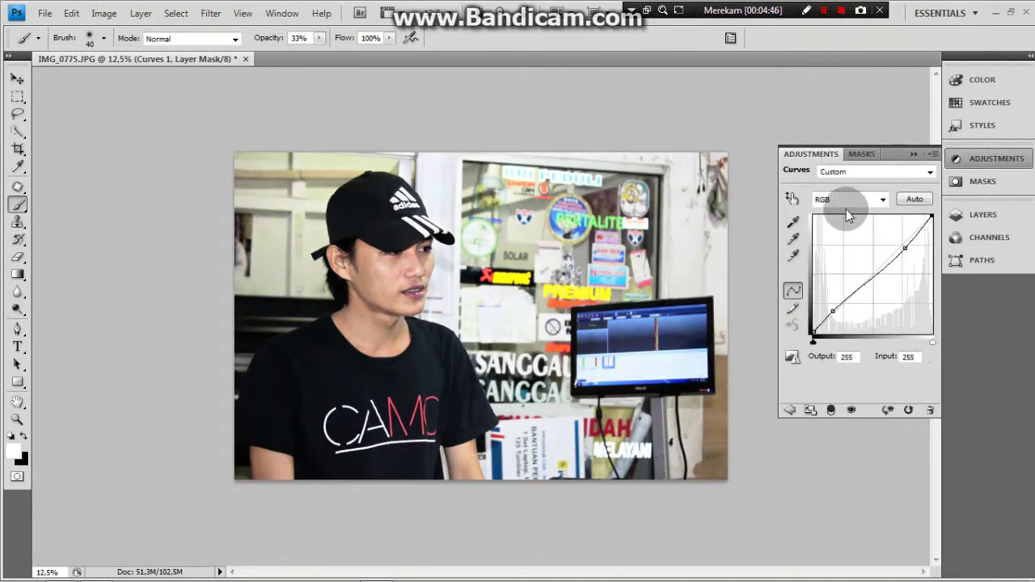
pyautogui.click(982, 214)
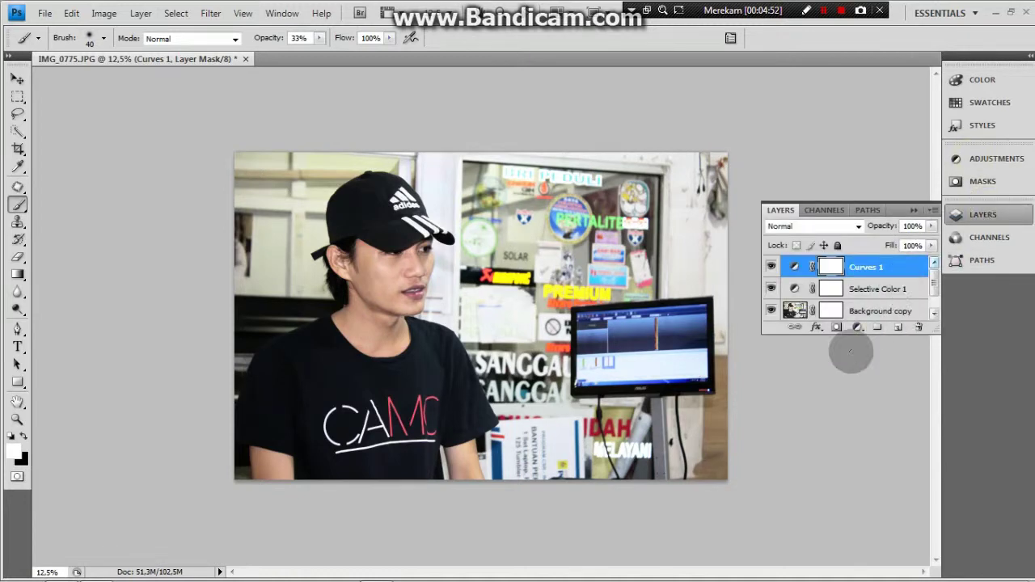
# - Add a Levels 1 adjustment layer with midtones at 1.08, black 0 and white 255
pyautogui.click(857, 327)
pyautogui.click(890, 115)
pyautogui.moveTo(932, 280); pyautogui.dragTo(924, 280)
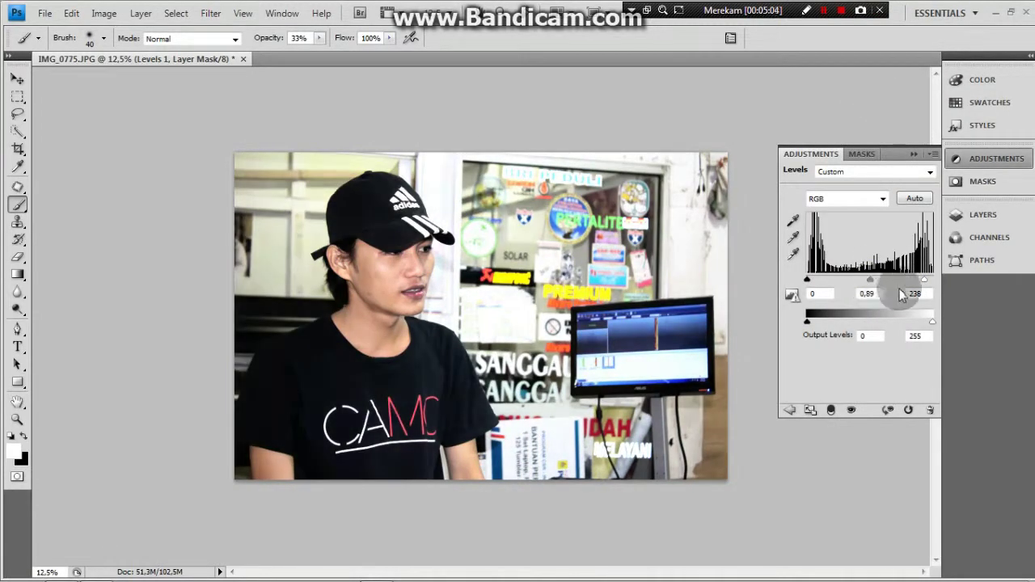
pyautogui.moveTo(924, 280); pyautogui.dragTo(932, 280)
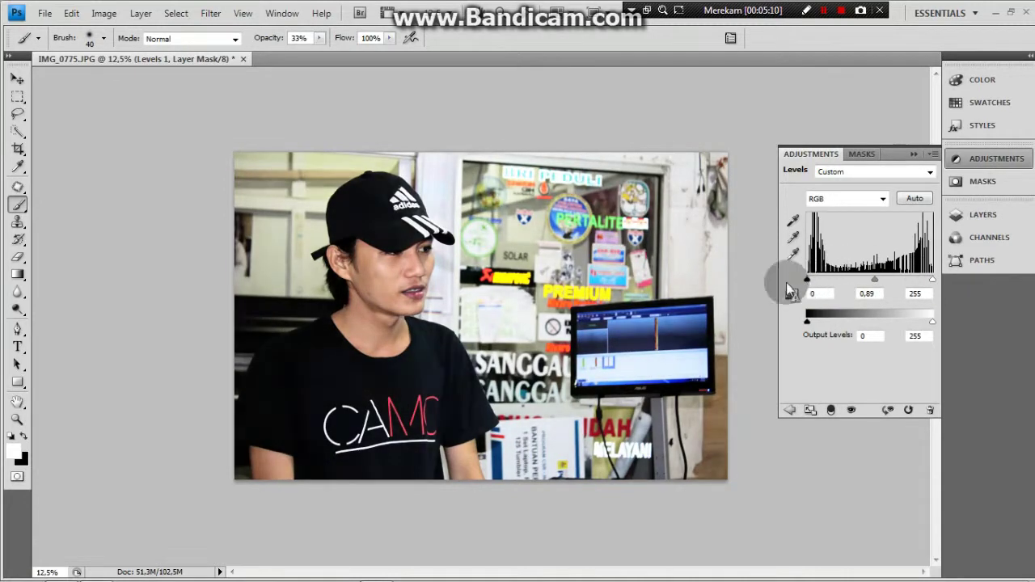
pyautogui.moveTo(874, 279); pyautogui.dragTo(866, 280)
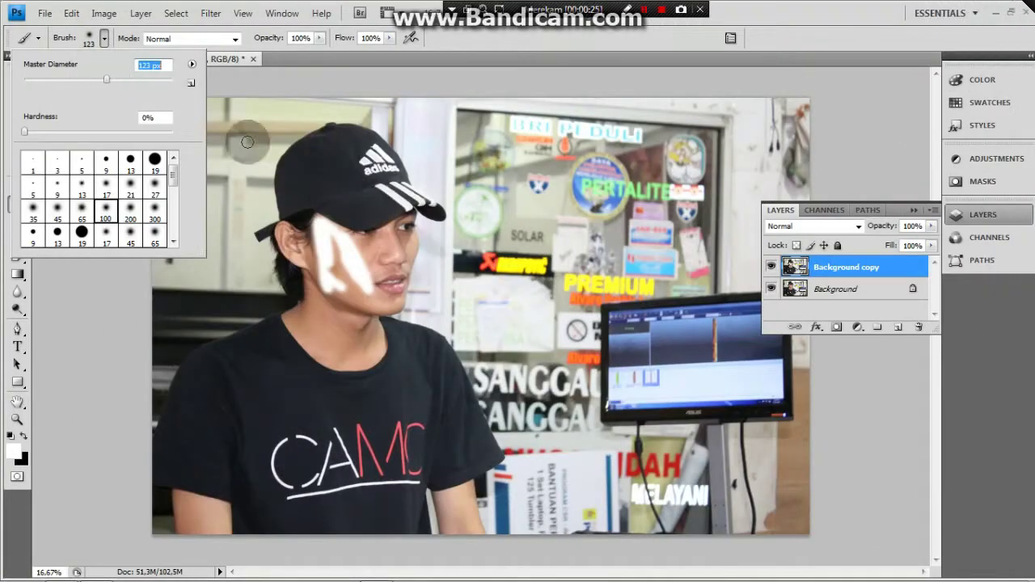
# - Paint the man's cheek and the rest of his face solid white on Background copy
pyautogui.click(345, 268)
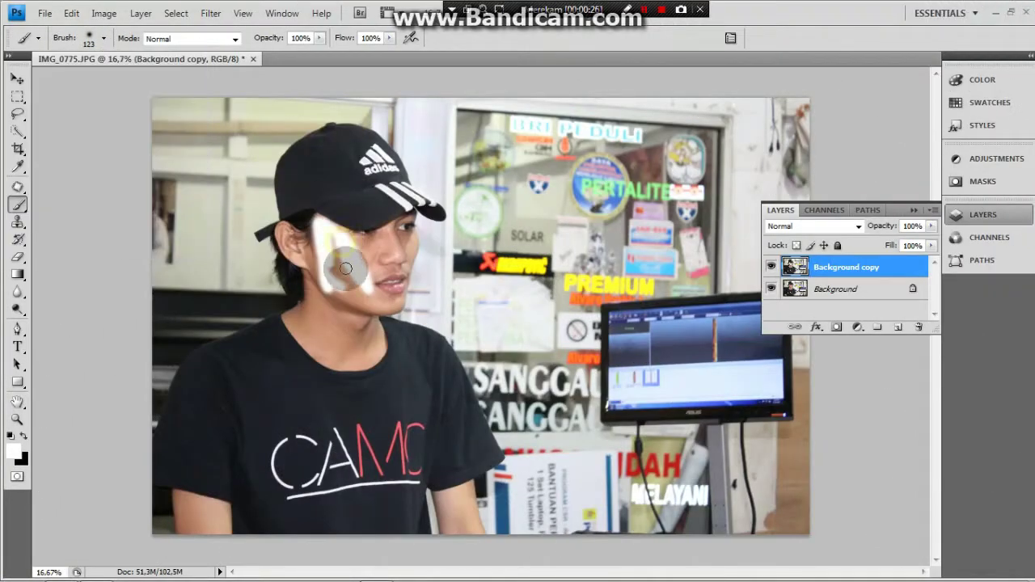
pyautogui.moveTo(346, 273)
pyautogui.mouseDown()
pyautogui.moveTo(347, 238)
pyautogui.moveTo(402, 238)
pyautogui.mouseUp()
pyautogui.hotkey('ctrl', '+')
pyautogui.hotkey('ctrl', '+')
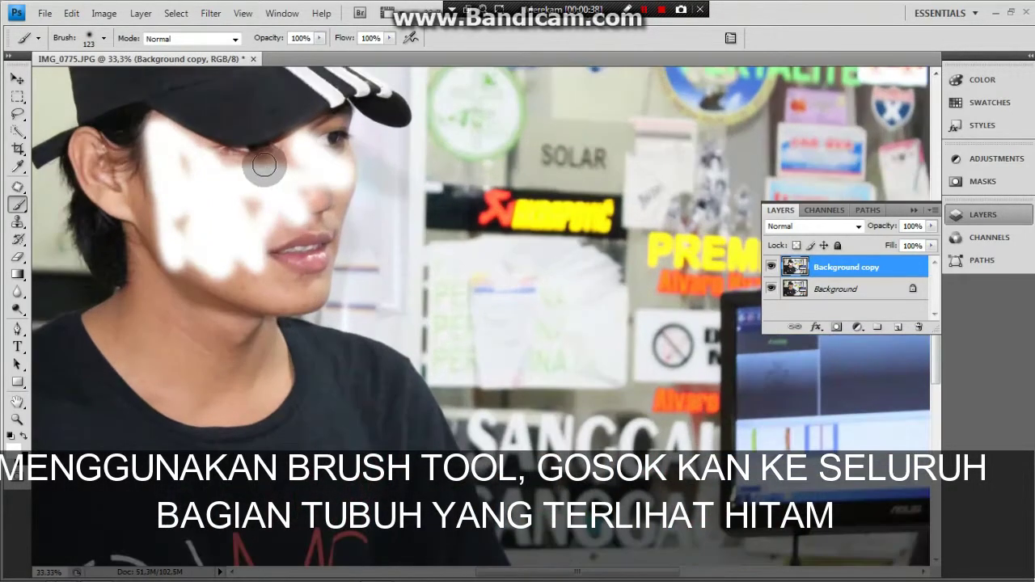
pyautogui.moveTo(266, 162)
pyautogui.mouseDown()
pyautogui.moveTo(243, 166)
pyautogui.moveTo(195, 149)
pyautogui.moveTo(157, 185)
pyautogui.moveTo(153, 221)
pyautogui.moveTo(92, 173)
pyautogui.moveTo(98, 144)
pyautogui.moveTo(135, 189)
pyautogui.moveTo(148, 231)
pyautogui.moveTo(134, 331)
pyautogui.moveTo(130, 236)
pyautogui.moveTo(226, 316)
pyautogui.moveTo(268, 305)
pyautogui.moveTo(245, 277)
pyautogui.moveTo(323, 245)
pyautogui.moveTo(339, 127)
pyautogui.moveTo(291, 153)
pyautogui.moveTo(342, 199)
pyautogui.moveTo(321, 291)
pyautogui.moveTo(282, 272)
pyautogui.moveTo(240, 358)
pyautogui.moveTo(277, 358)
pyautogui.moveTo(259, 400)
pyautogui.moveTo(190, 411)
pyautogui.moveTo(120, 358)
pyautogui.moveTo(93, 315)
pyautogui.moveTo(150, 358)
pyautogui.moveTo(148, 327)
pyautogui.moveTo(219, 369)
pyautogui.mouseUp()
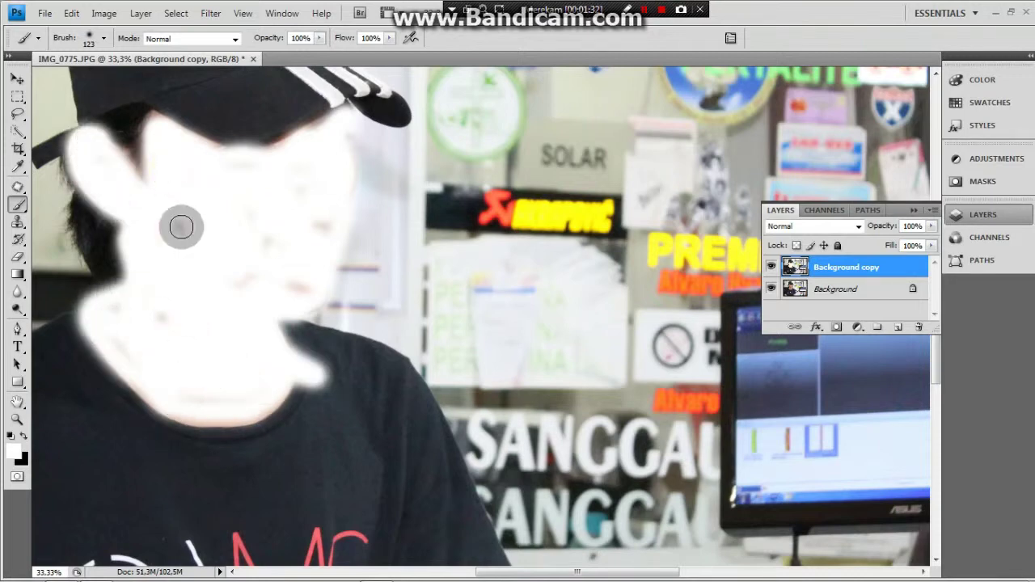
pyautogui.hotkey('ctrl', '-')
pyautogui.hotkey('ctrl', '-')
pyautogui.hotkey('ctrl', '-')
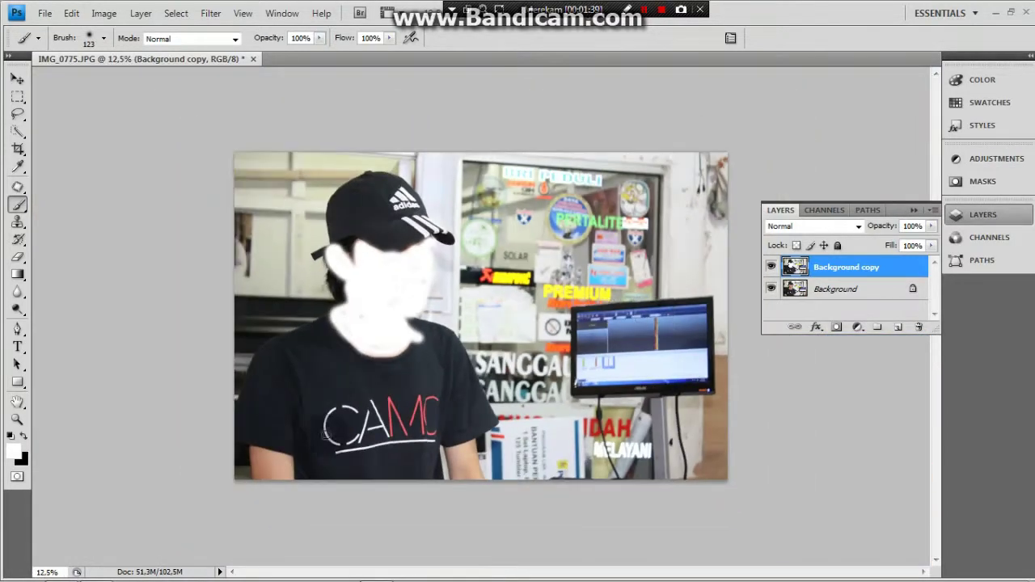
# - Paint white over both arms, covering the upper arm and forearms
pyautogui.hotkey('ctrl', '+')
pyautogui.hotkey('ctrl', '+')
pyautogui.hotkey('ctrl', '+')
pyautogui.moveTo(469, 316)
pyautogui.mouseDown()
pyautogui.moveTo(334, 450)
pyautogui.moveTo(566, 132)
pyautogui.mouseUp()
pyautogui.scroll(-5, 538, 152)
pyautogui.scroll(-5, 127, 167)
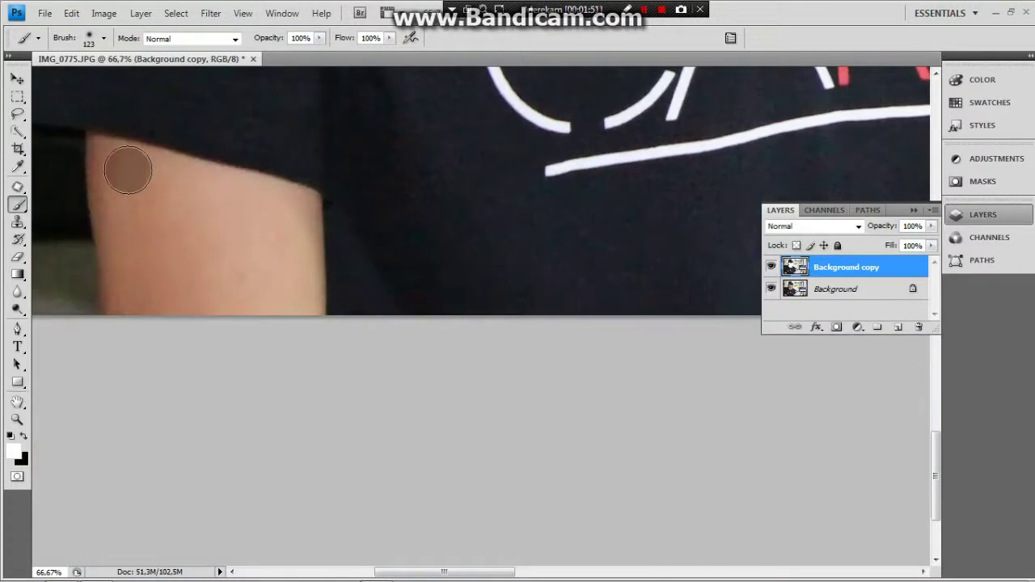
pyautogui.moveTo(110, 198)
pyautogui.mouseDown()
pyautogui.moveTo(111, 157)
pyautogui.moveTo(266, 185)
pyautogui.moveTo(300, 307)
pyautogui.moveTo(237, 255)
pyautogui.moveTo(132, 273)
pyautogui.moveTo(422, 324)
pyautogui.mouseUp()
pyautogui.moveTo(612, 246); pyautogui.dragTo(203, 264)
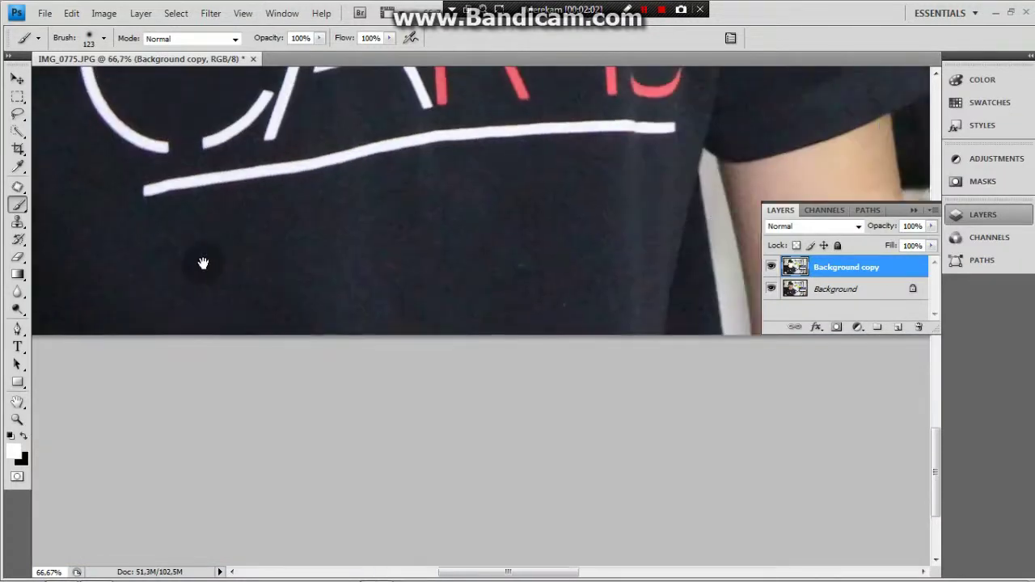
pyautogui.moveTo(760, 240); pyautogui.dragTo(275, 200)
pyautogui.moveTo(358, 189)
pyautogui.mouseDown()
pyautogui.moveTo(386, 250)
pyautogui.moveTo(482, 332)
pyautogui.moveTo(497, 241)
pyautogui.moveTo(469, 153)
pyautogui.moveTo(404, 173)
pyautogui.moveTo(429, 248)
pyautogui.moveTo(425, 207)
pyautogui.mouseUp()
pyautogui.hotkey('ctrl', '-')
pyautogui.hotkey('ctrl', '-')
pyautogui.hotkey('ctrl', '-')
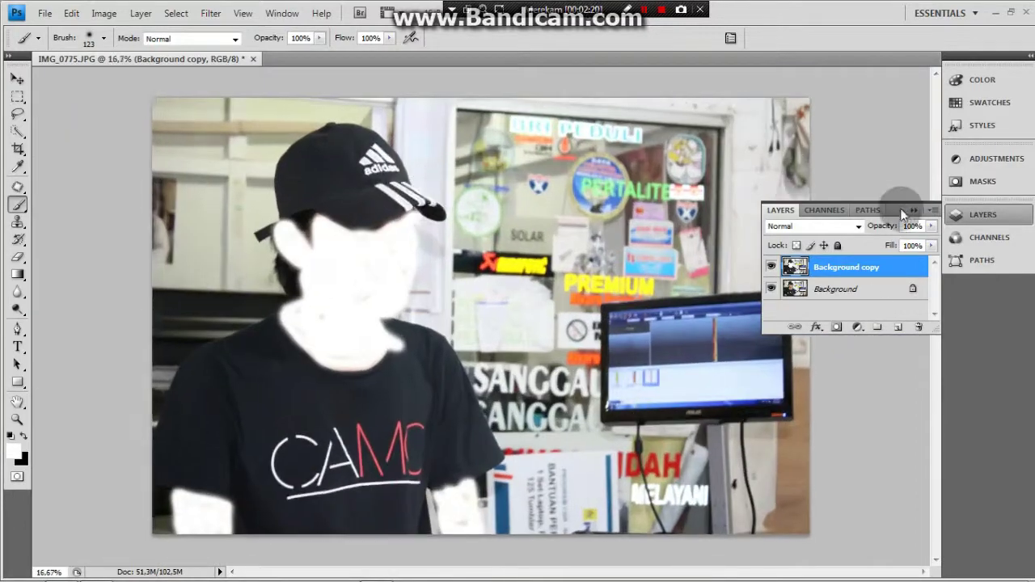
# - Blend Background copy as Soft Light, keeping the brush opacity at 33%
pyautogui.click(861, 227)
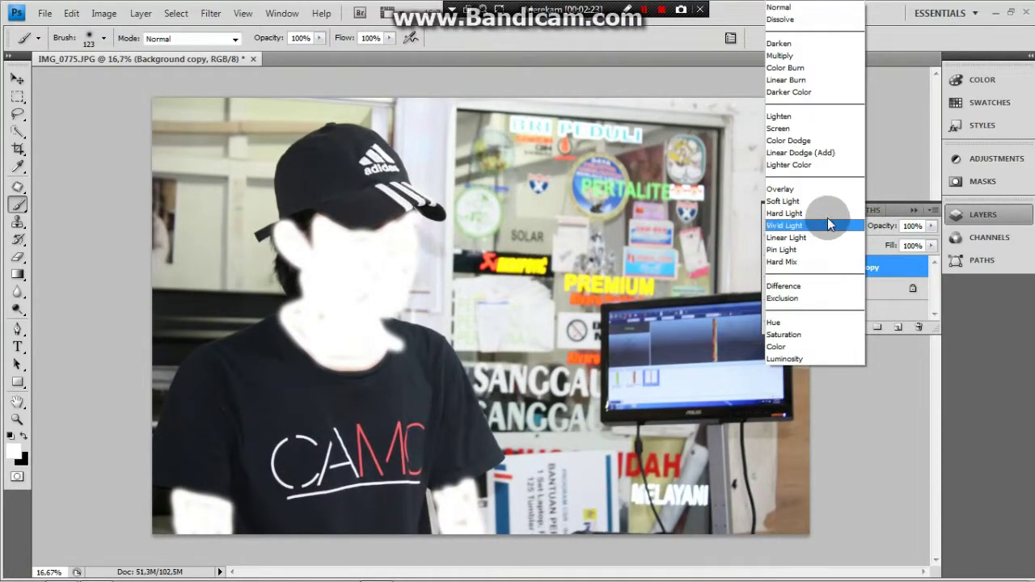
pyautogui.click(829, 202)
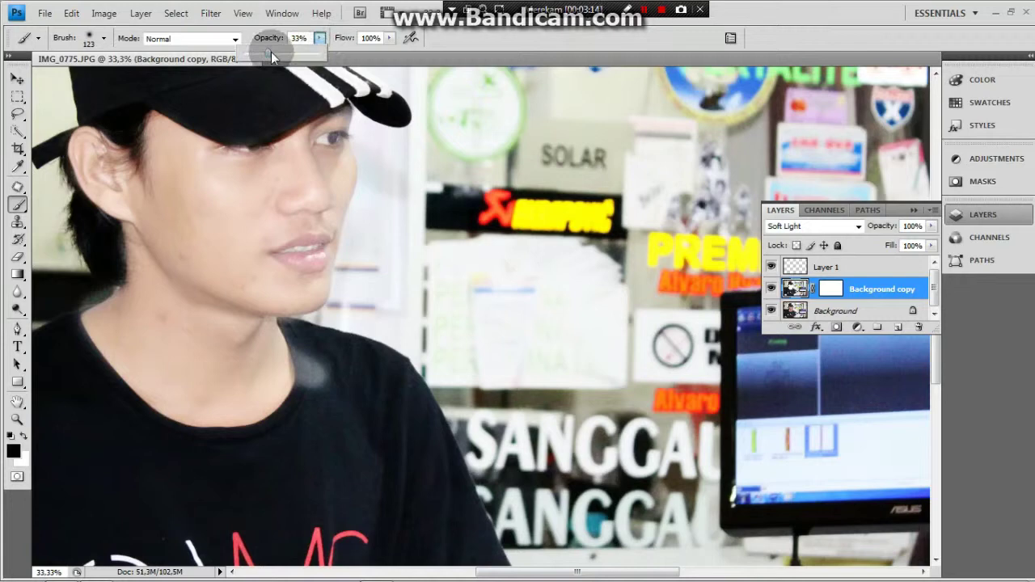
pyautogui.click(272, 56)
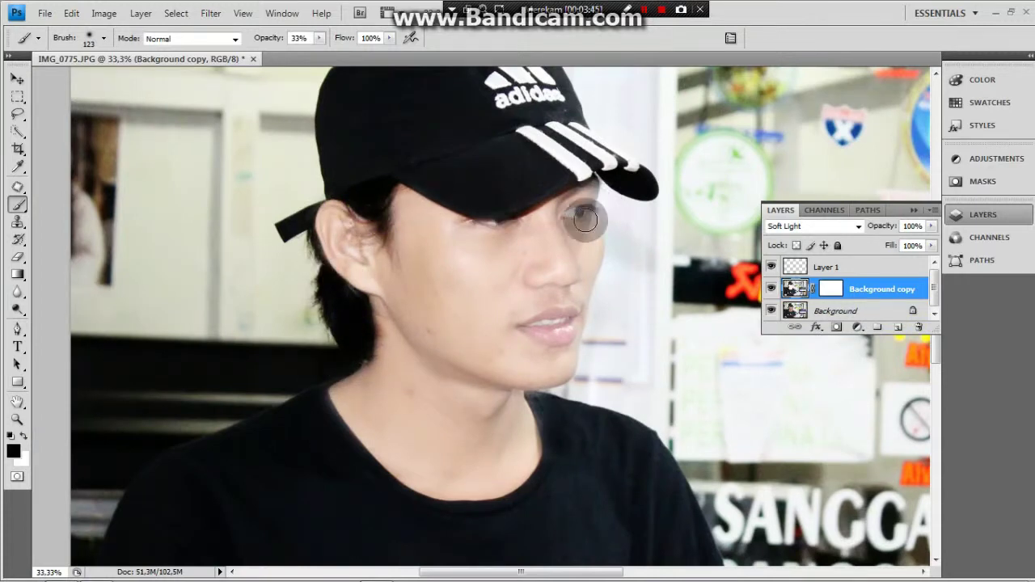
# - Brush over the lips on the mask to restore their darker colour
pyautogui.moveTo(568, 332)
pyautogui.mouseDown()
pyautogui.moveTo(537, 332)
pyautogui.moveTo(576, 324)
pyautogui.mouseUp()
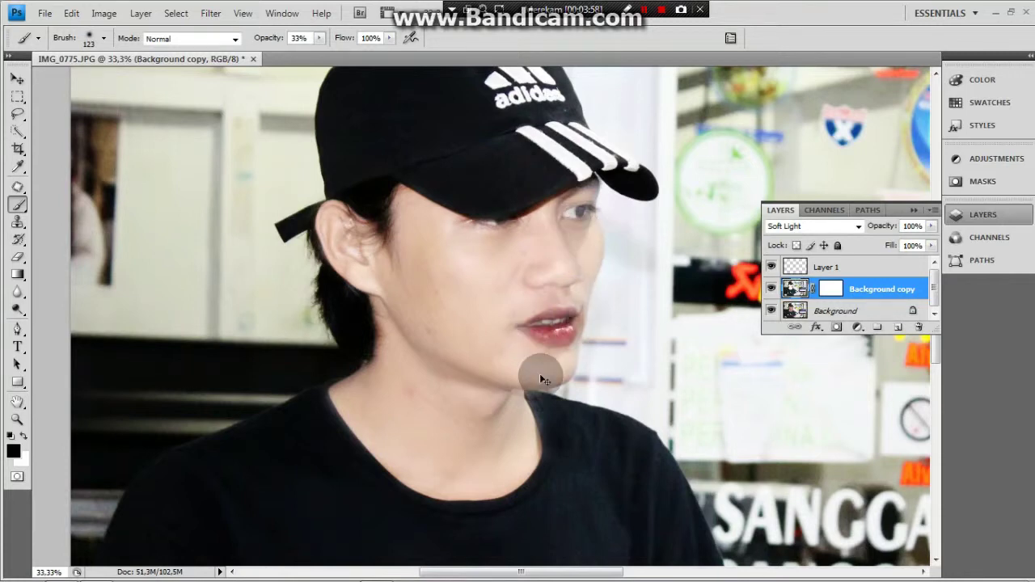
pyautogui.scroll(1, 539, 374)
pyautogui.scroll(2, 638, 267)
pyautogui.moveTo(638, 267); pyautogui.dragTo(353, 358)
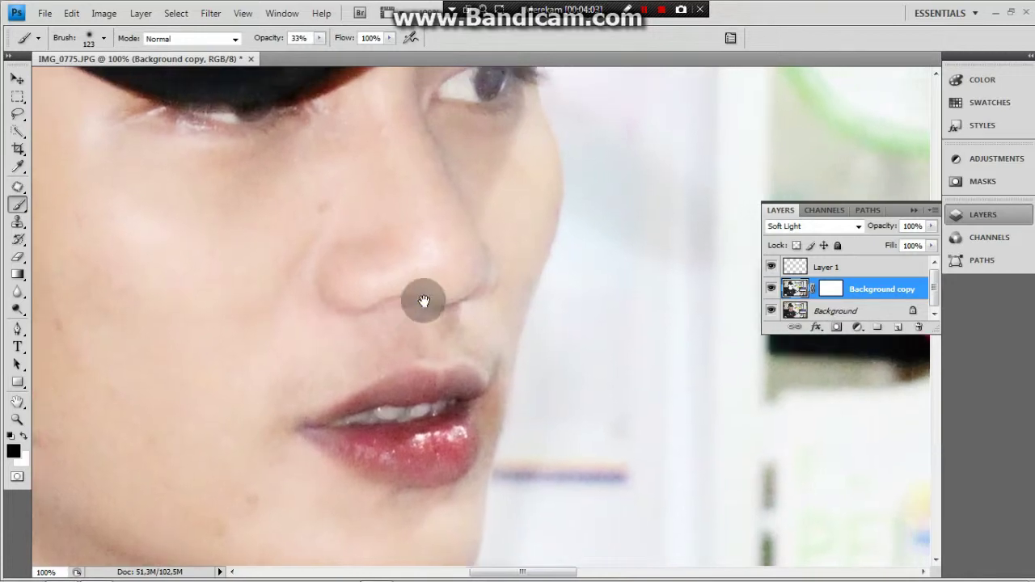
pyautogui.moveTo(424, 301); pyautogui.dragTo(442, 330)
# - Shrink the brush to 40 px and paint over the eye to restore its darkness
pyautogui.click(103, 38)
pyautogui.moveTo(77, 79); pyautogui.dragTo(52, 79)
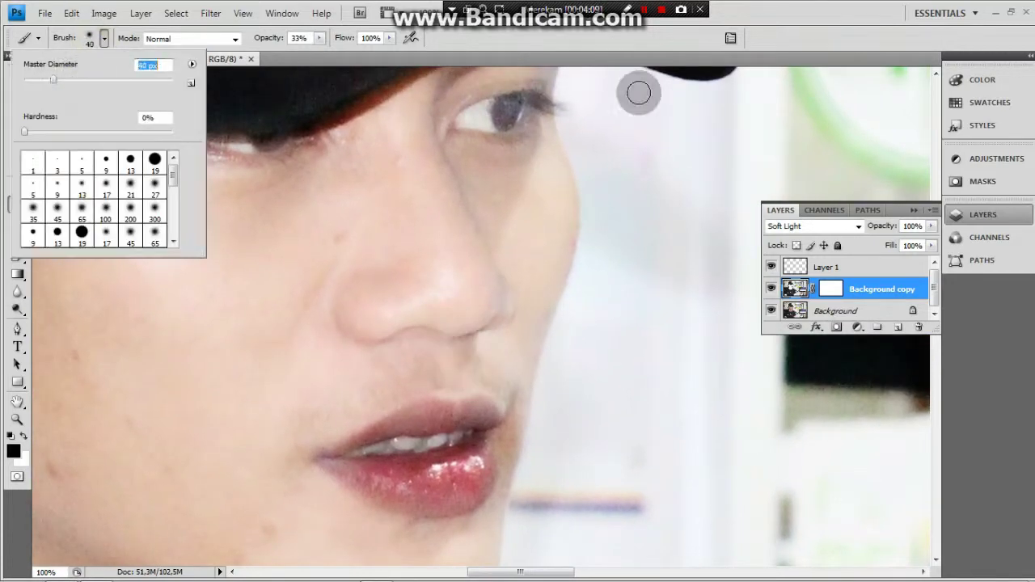
pyautogui.click(638, 93)
pyautogui.moveTo(517, 105)
pyautogui.mouseDown()
pyautogui.moveTo(474, 109)
pyautogui.moveTo(543, 103)
pyautogui.moveTo(485, 105)
pyautogui.mouseUp()
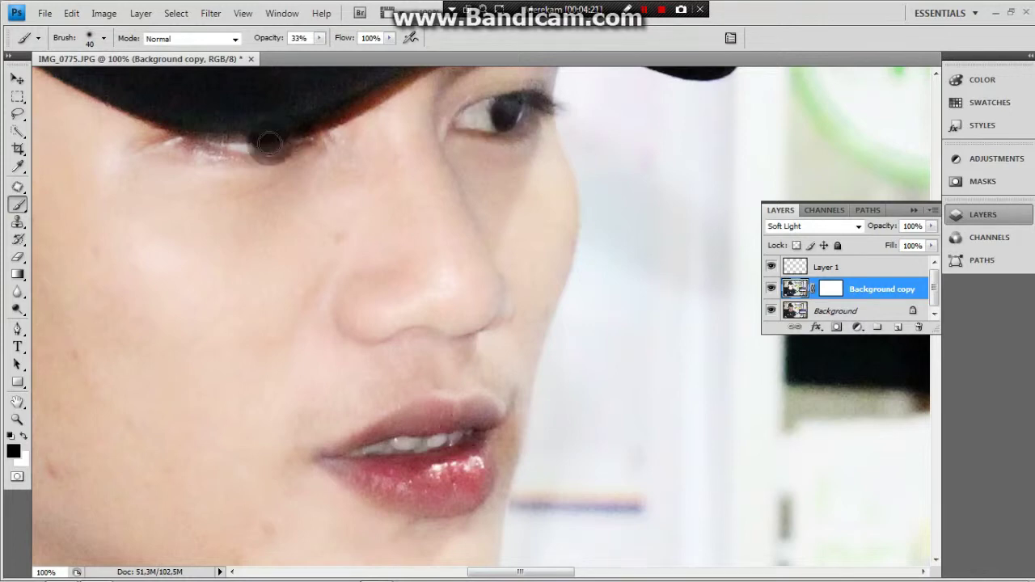
pyautogui.click(499, 110)
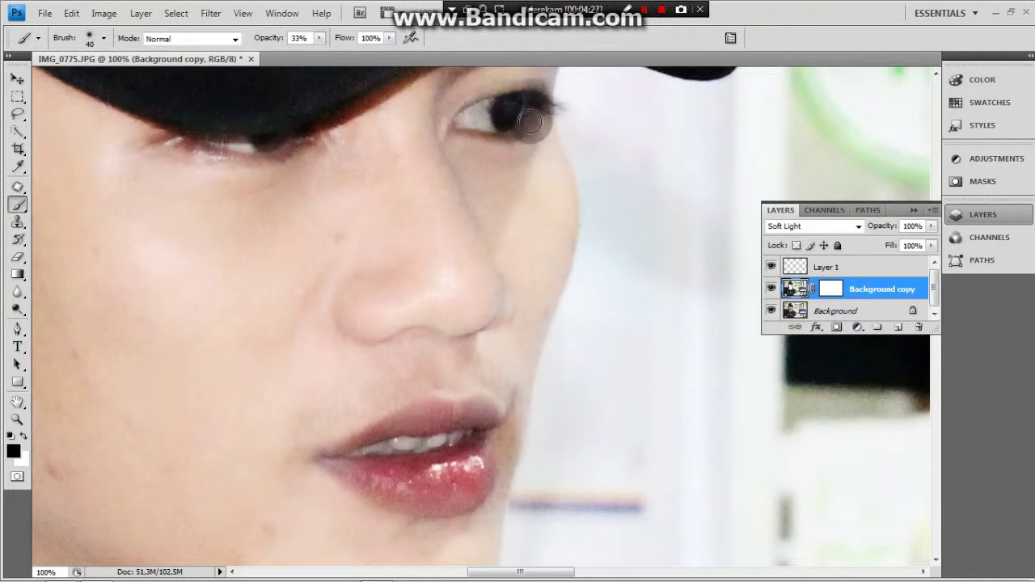
pyautogui.scroll(-5, 309, 149)
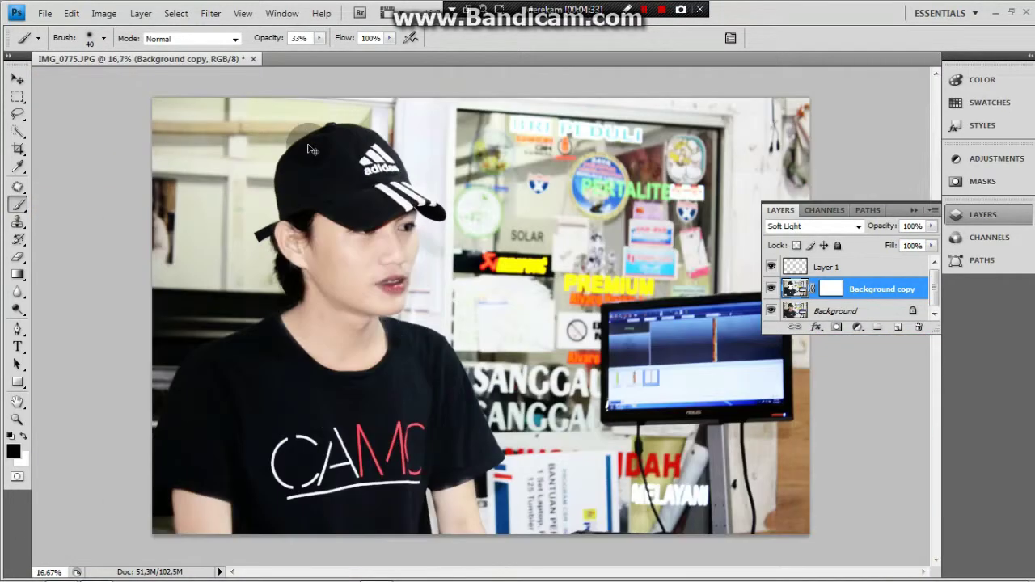
pyautogui.scroll(4, 310, 149)
pyautogui.moveTo(348, 200); pyautogui.dragTo(486, 192)
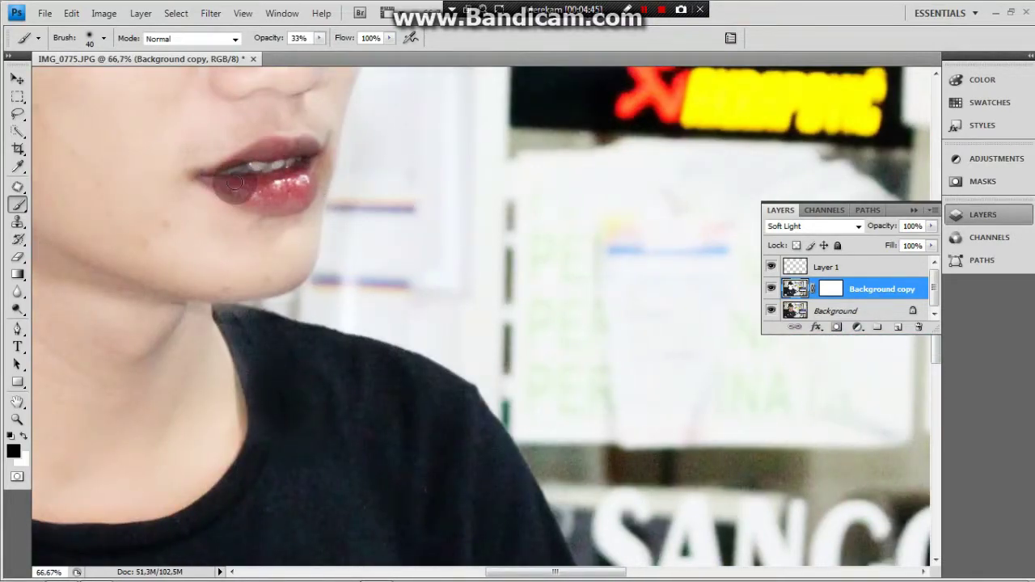
pyautogui.scroll(-3, 234, 180)
pyautogui.scroll(-3, 233, 180)
pyautogui.scroll(3, 375, 381)
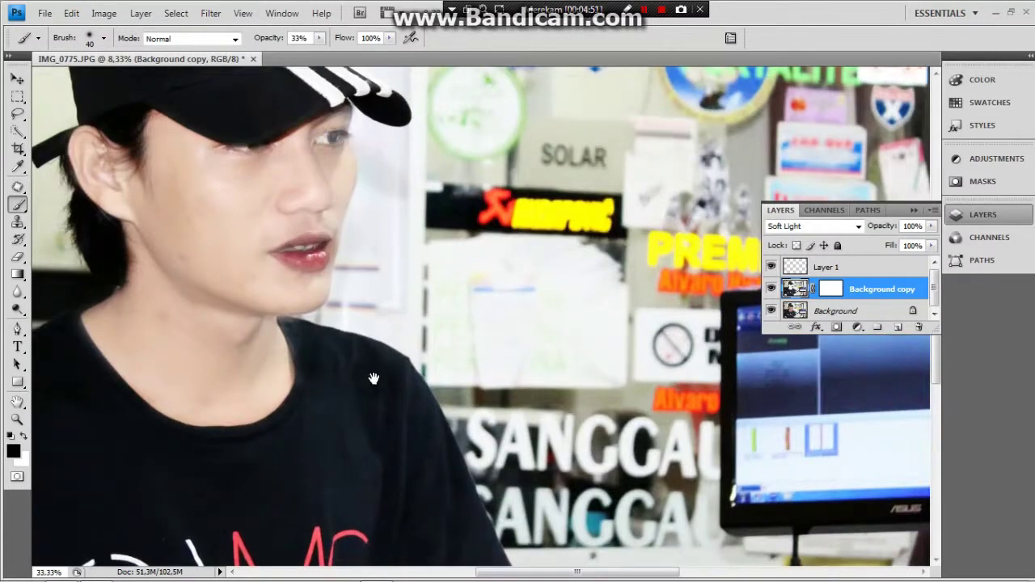
pyautogui.scroll(2, 380, 356)
pyautogui.scroll(2, 429, 239)
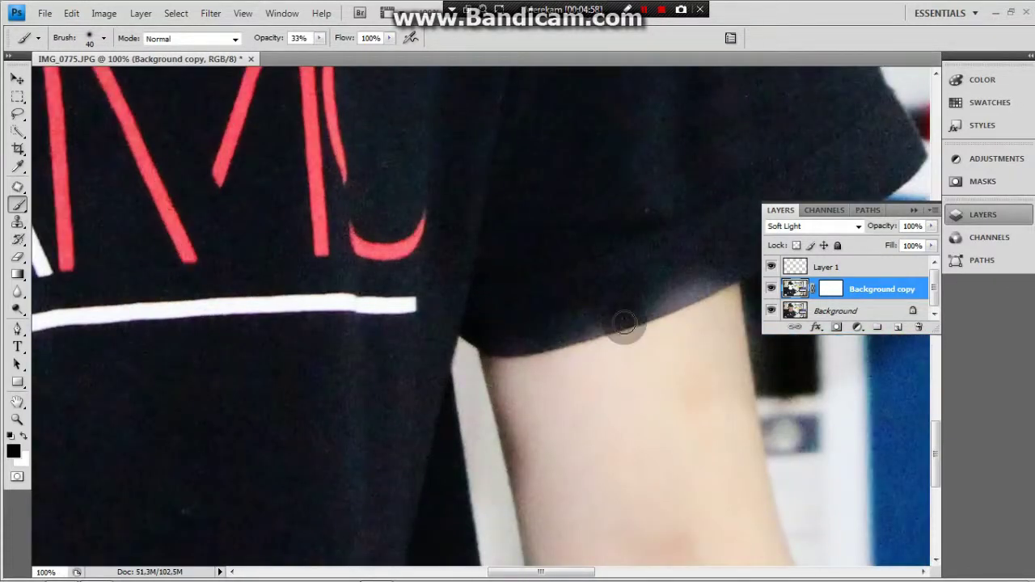
pyautogui.moveTo(178, 362); pyautogui.dragTo(436, 324)
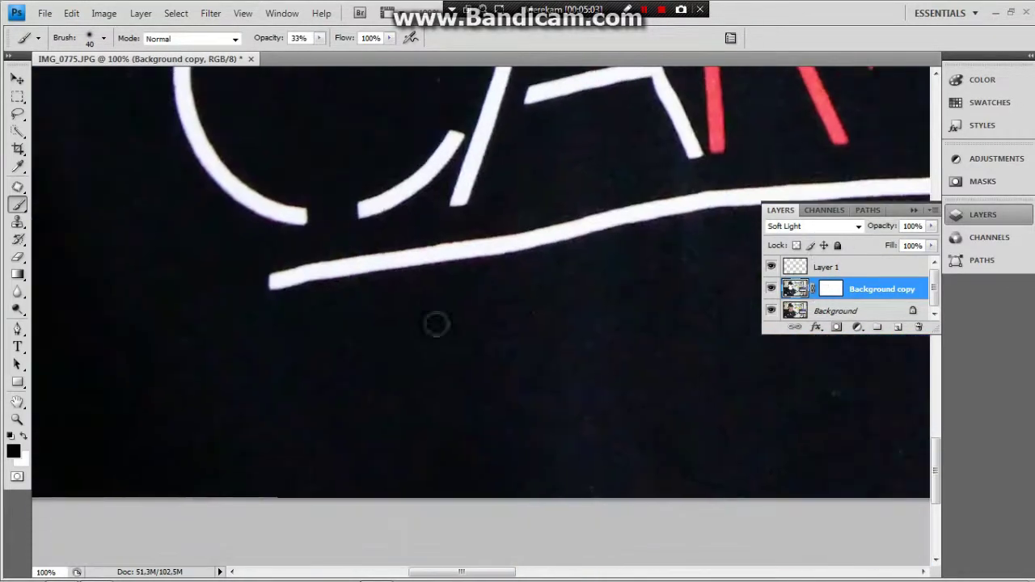
pyautogui.hscroll(-5, 408, 164)
pyautogui.scroll(-2, 407, 213)
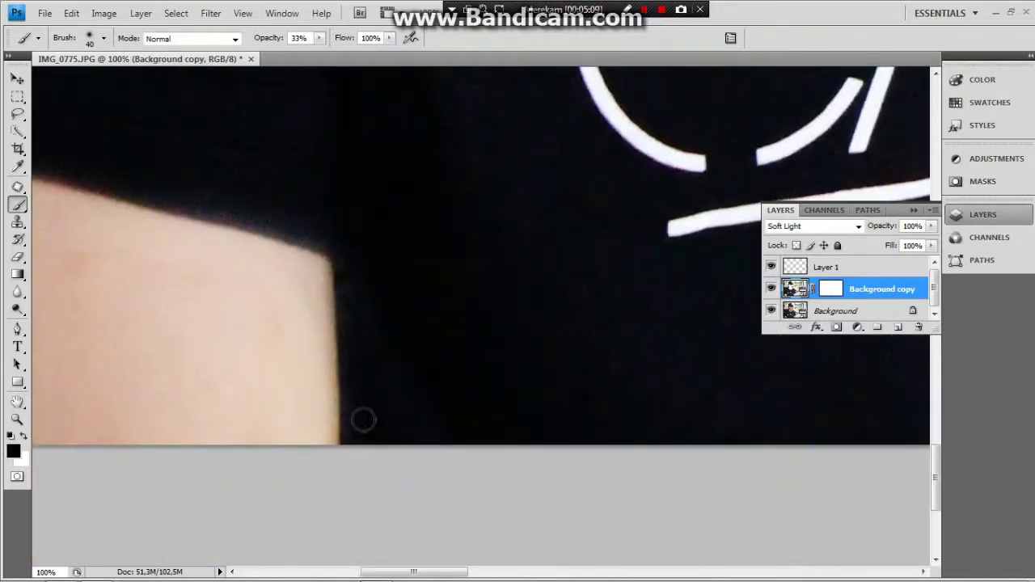
pyautogui.moveTo(114, 169); pyautogui.dragTo(422, 215)
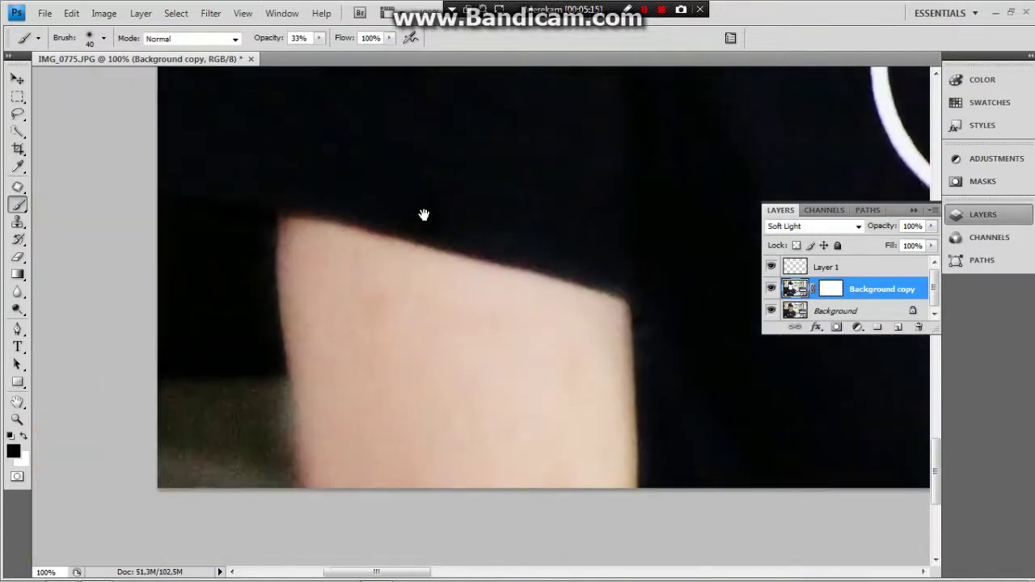
pyautogui.hotkey('ctrl', '0')
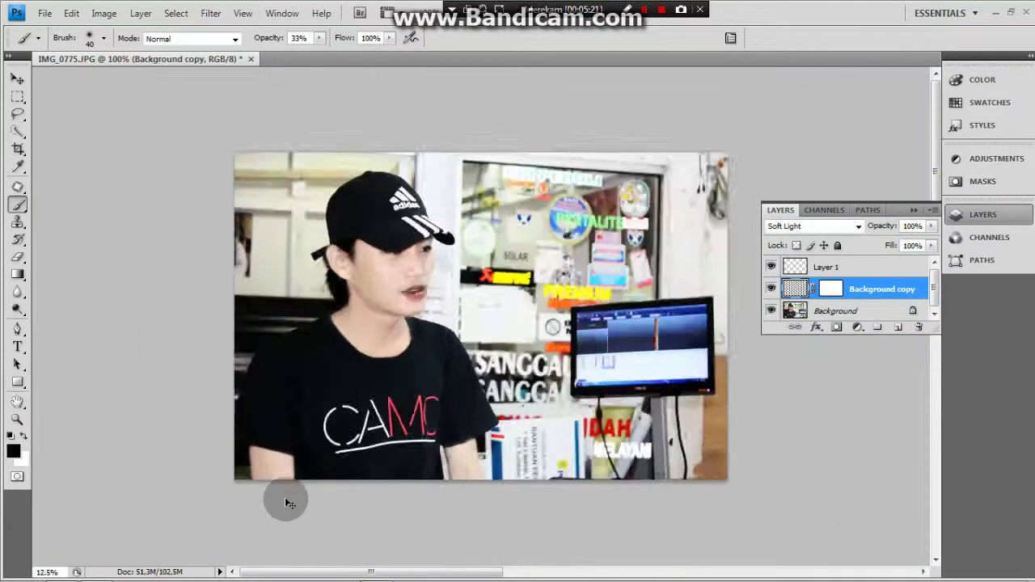
pyautogui.hotkey('ctrl', '+')
pyautogui.hotkey('ctrl', '+')
pyautogui.hotkey('ctrl', '+')
pyautogui.moveTo(227, 398); pyautogui.dragTo(559, 469)
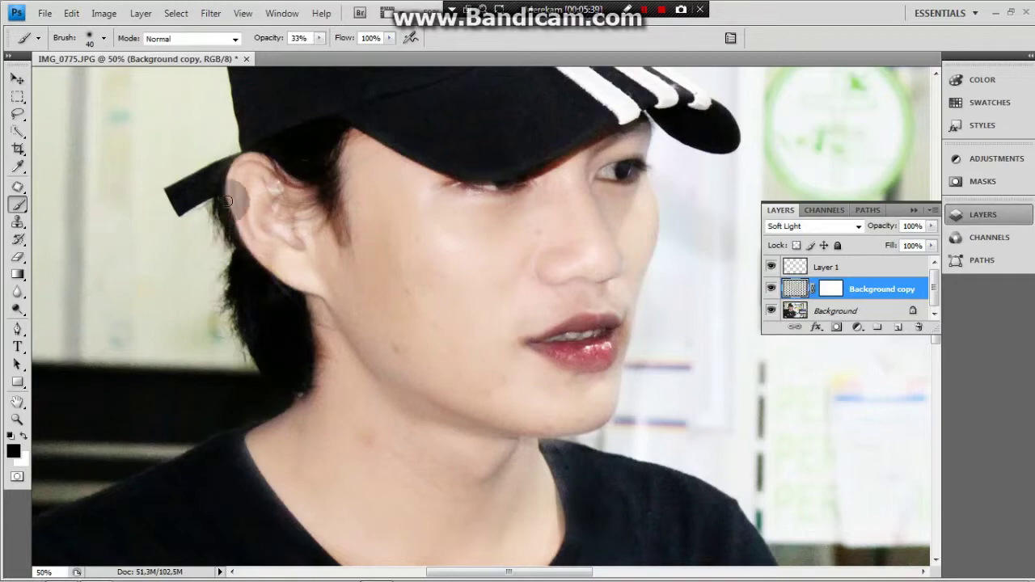
pyautogui.click(857, 327)
# - Add a Selective Color adjustment layer above Background copy
pyautogui.click(857, 334)
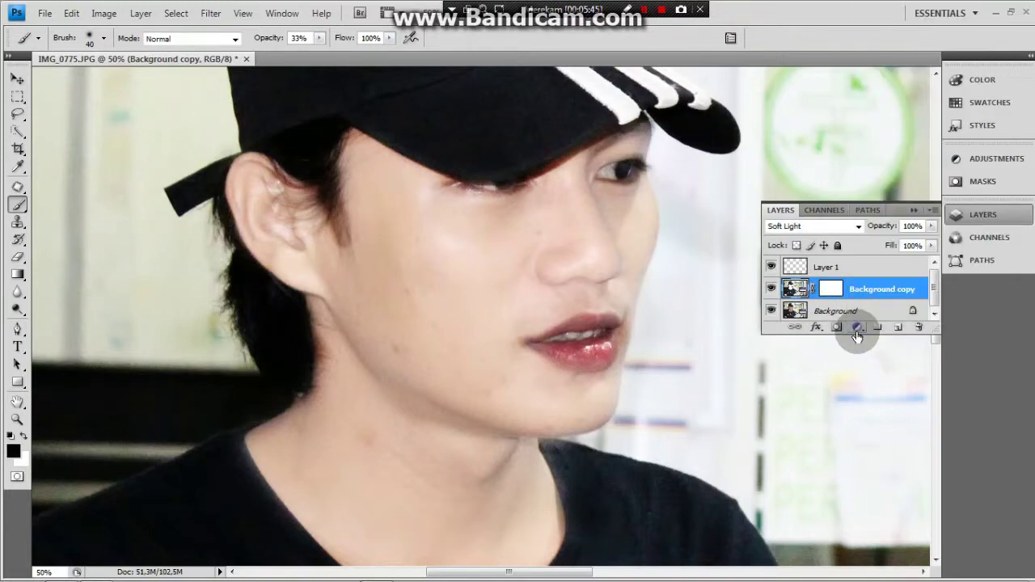
pyautogui.hotkey('ctrl', '-')
pyautogui.hotkey('ctrl', '-')
pyautogui.hotkey('ctrl', '-')
pyautogui.hotkey('ctrl', '-')
pyautogui.click(857, 327)
pyautogui.click(905, 320)
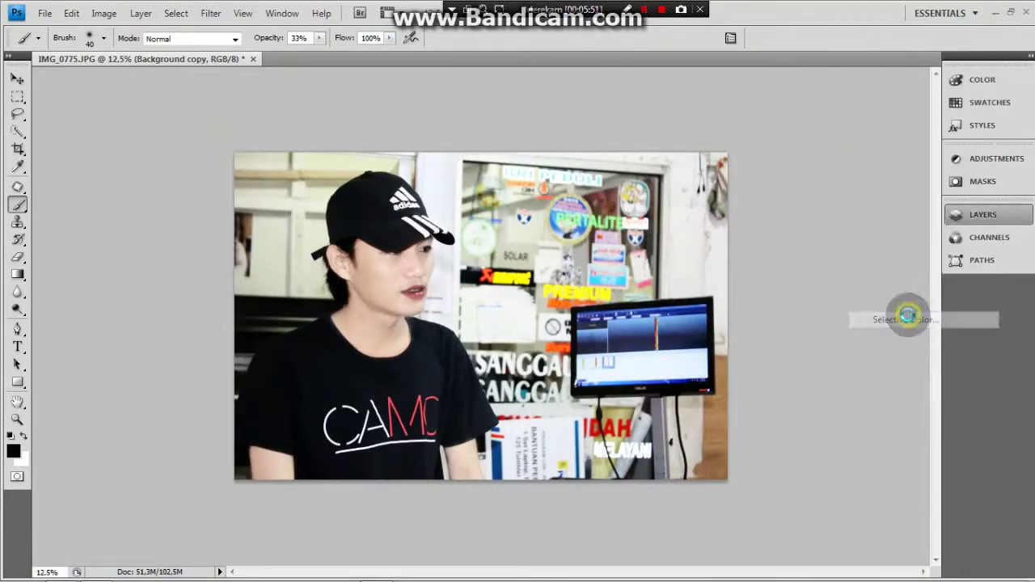
# - Set its Whites to Cyan 0, Magenta 0, Yellow +52 and Black +6
pyautogui.click(855, 205)
pyautogui.click(864, 266)
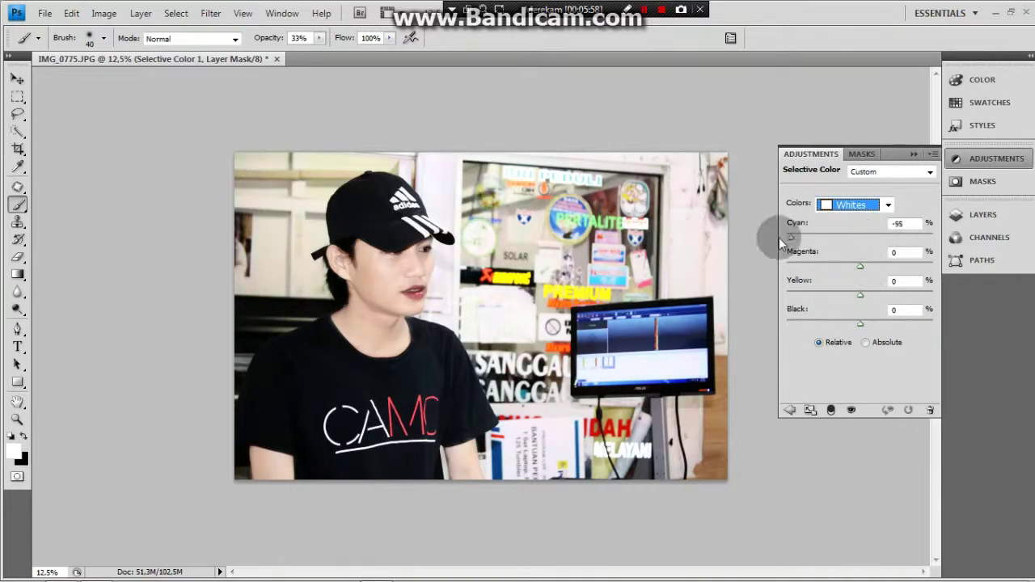
pyautogui.moveTo(778, 237)
pyautogui.mouseDown()
pyautogui.moveTo(870, 236)
pyautogui.moveTo(904, 276)
pyautogui.moveTo(894, 300)
pyautogui.moveTo(793, 291)
pyautogui.mouseUp()
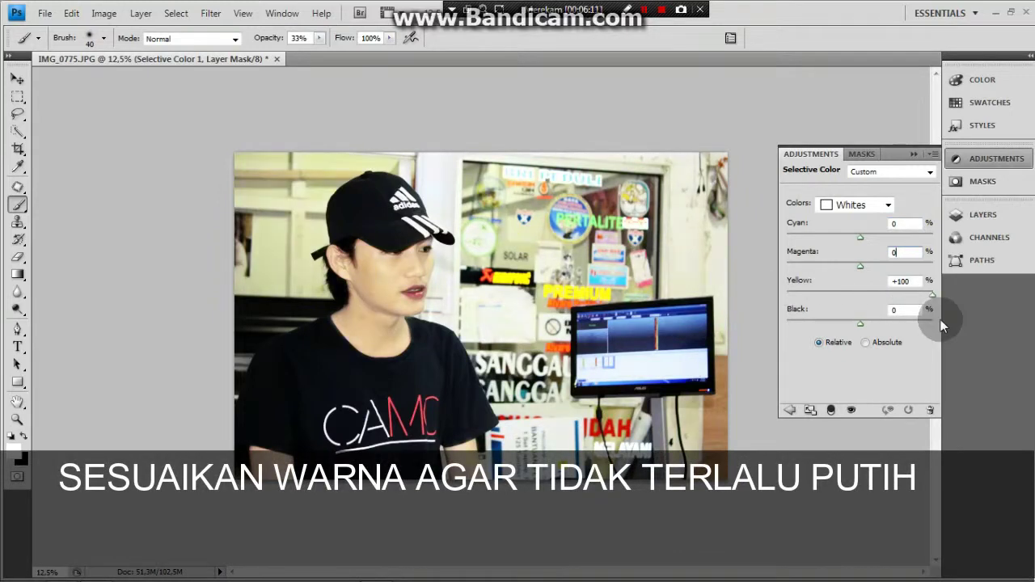
pyautogui.moveTo(941, 325)
pyautogui.mouseDown()
pyautogui.moveTo(882, 307)
pyautogui.moveTo(895, 296)
pyautogui.moveTo(925, 324)
pyautogui.moveTo(863, 323)
pyautogui.mouseUp()
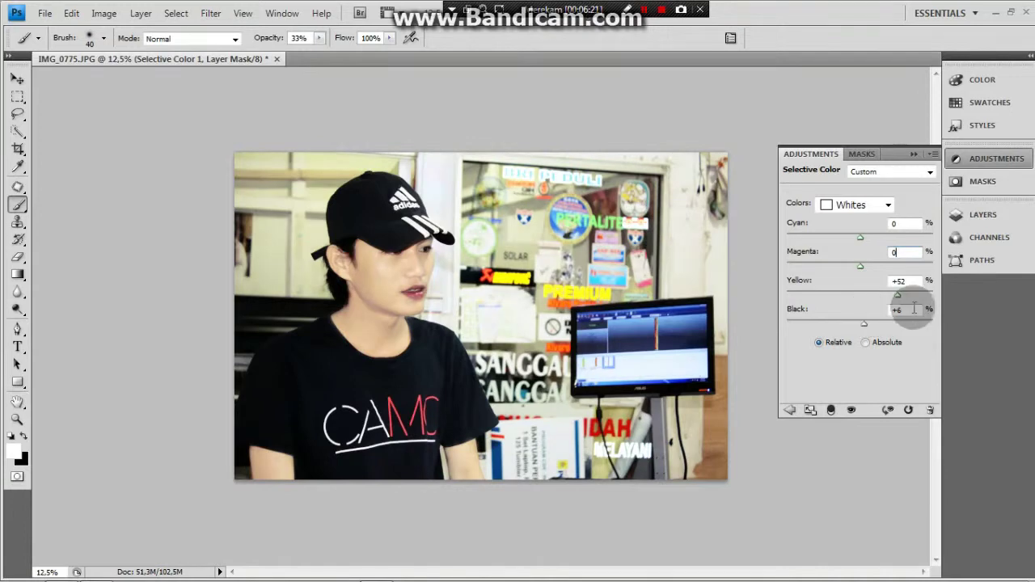
pyautogui.click(888, 204)
pyautogui.click(881, 178)
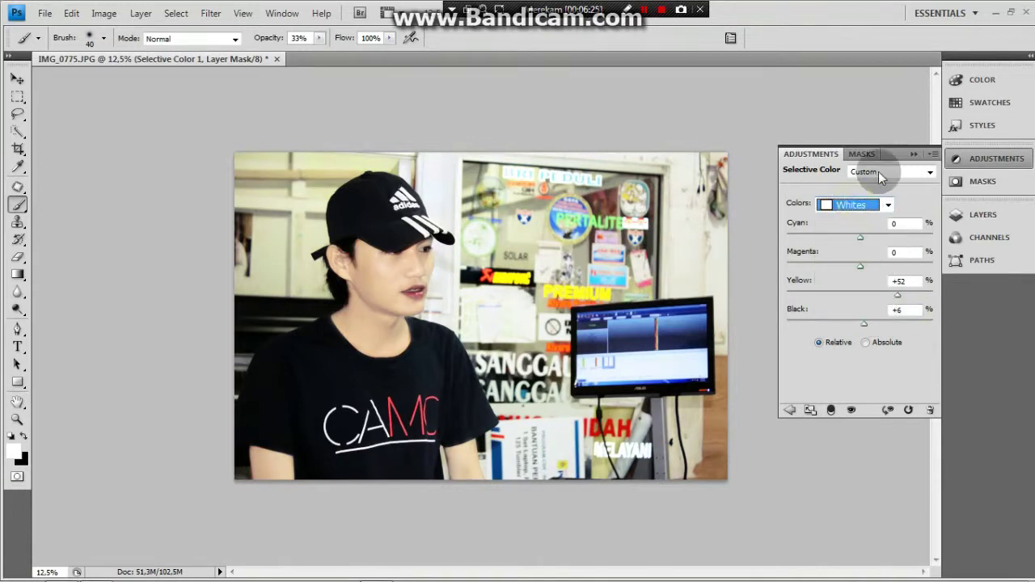
pyautogui.click(977, 164)
pyautogui.click(978, 214)
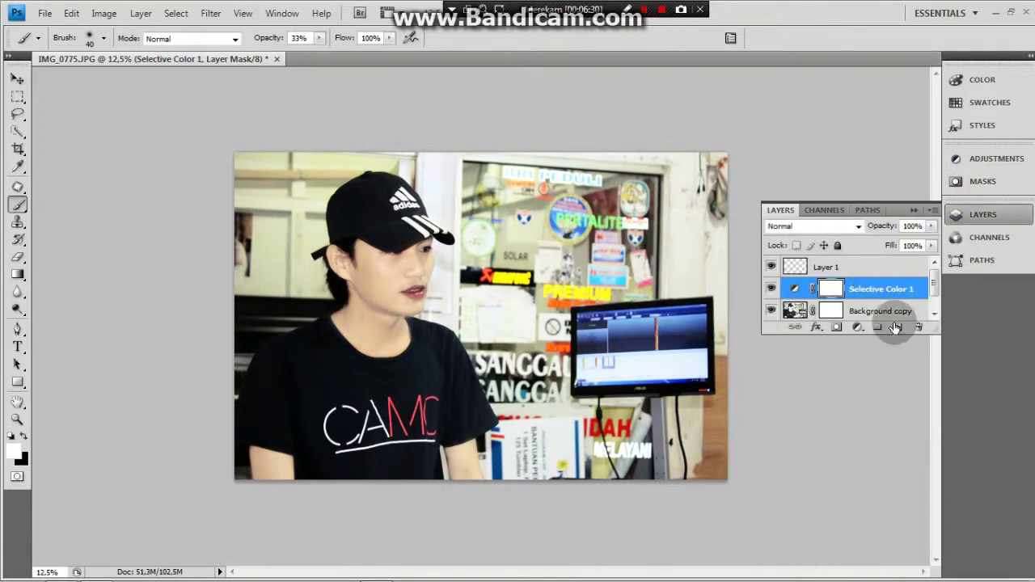
# - Add a Hue/Saturation layer with Master Hue +1, Saturation +7 and Lightness -4
pyautogui.click(859, 327)
pyautogui.click(907, 159)
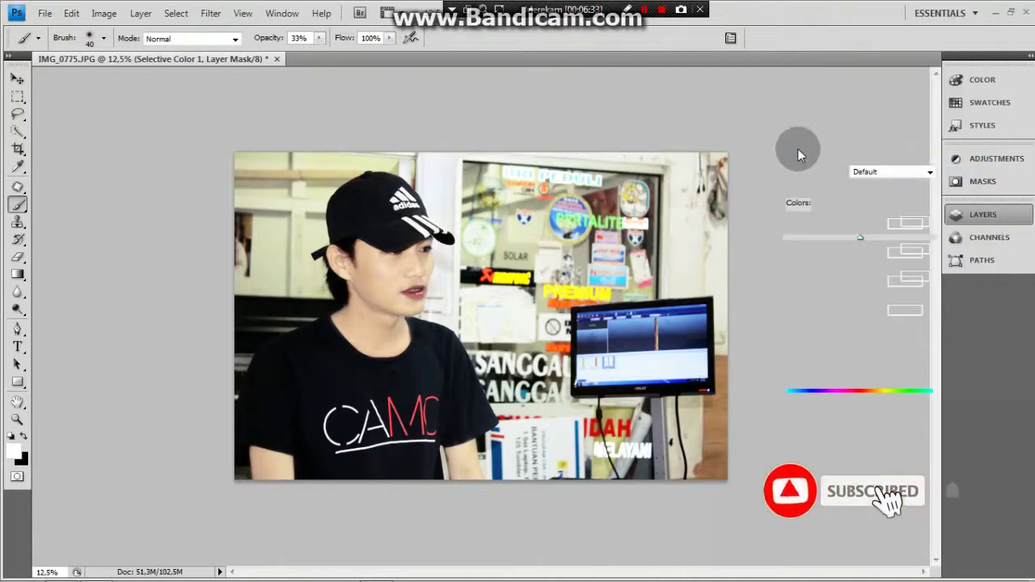
pyautogui.click(837, 196)
pyautogui.click(841, 212)
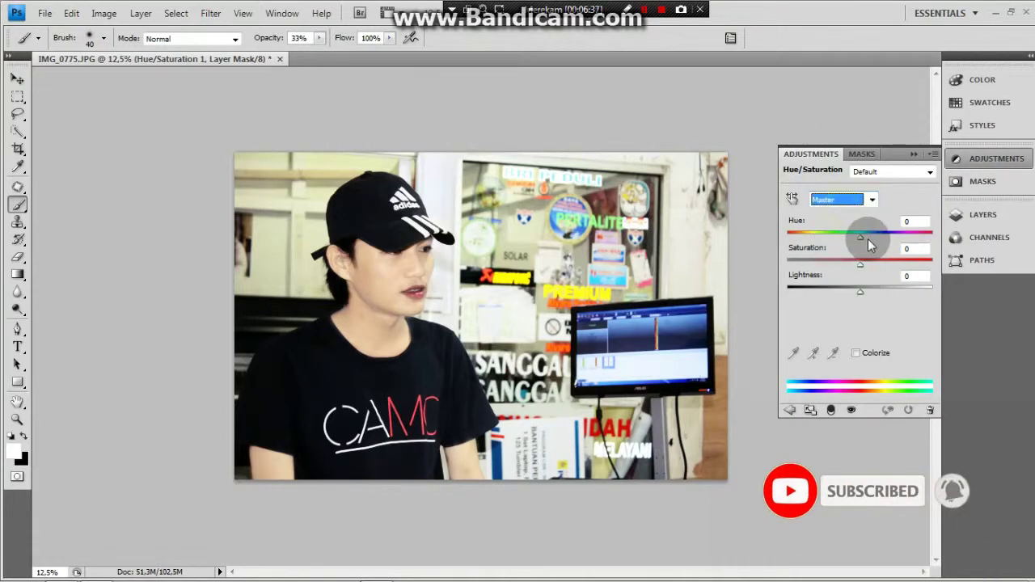
pyautogui.moveTo(867, 239); pyautogui.dragTo(864, 272)
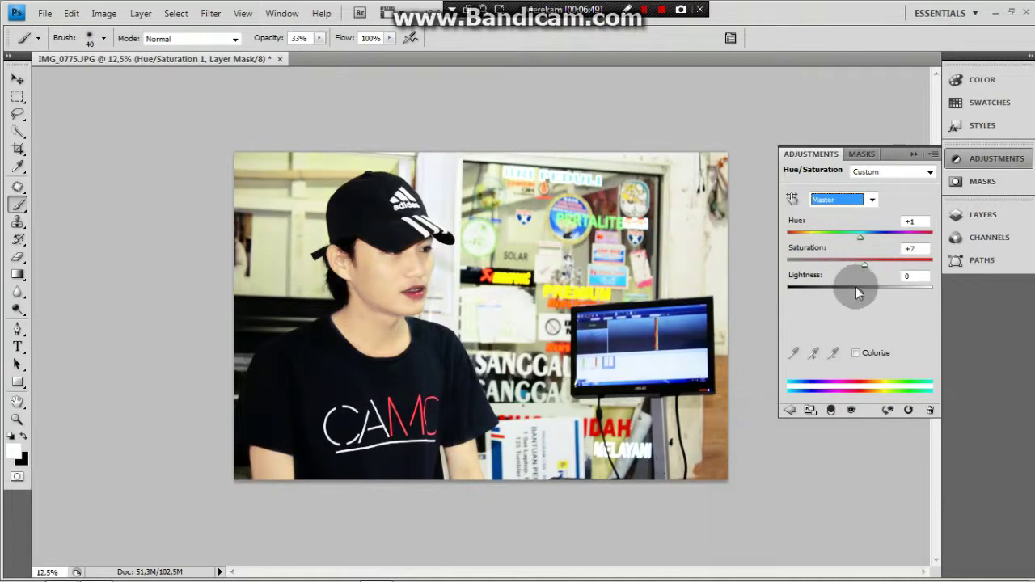
pyautogui.moveTo(859, 293); pyautogui.dragTo(857, 289)
pyautogui.click(904, 276)
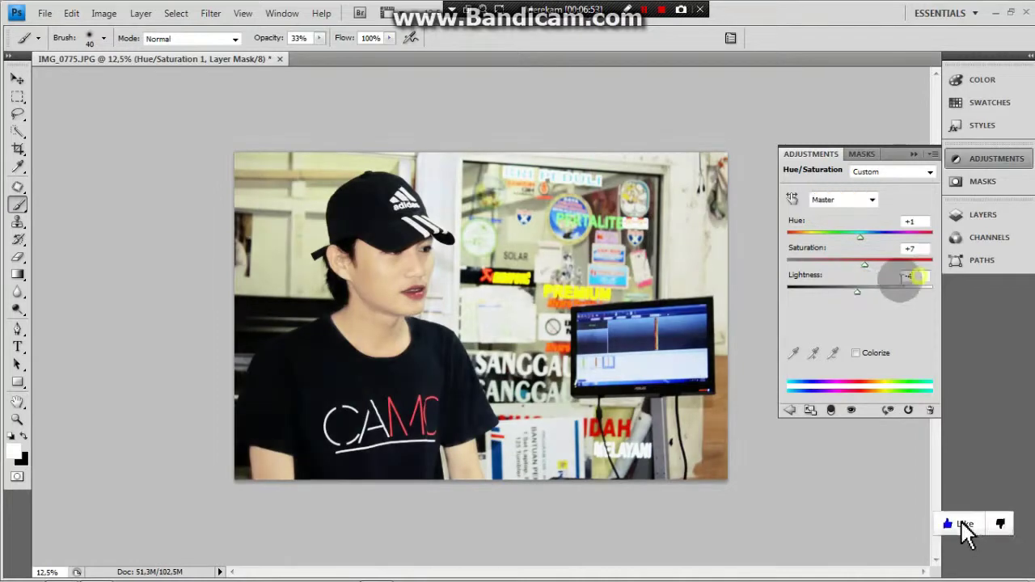
pyautogui.click(983, 214)
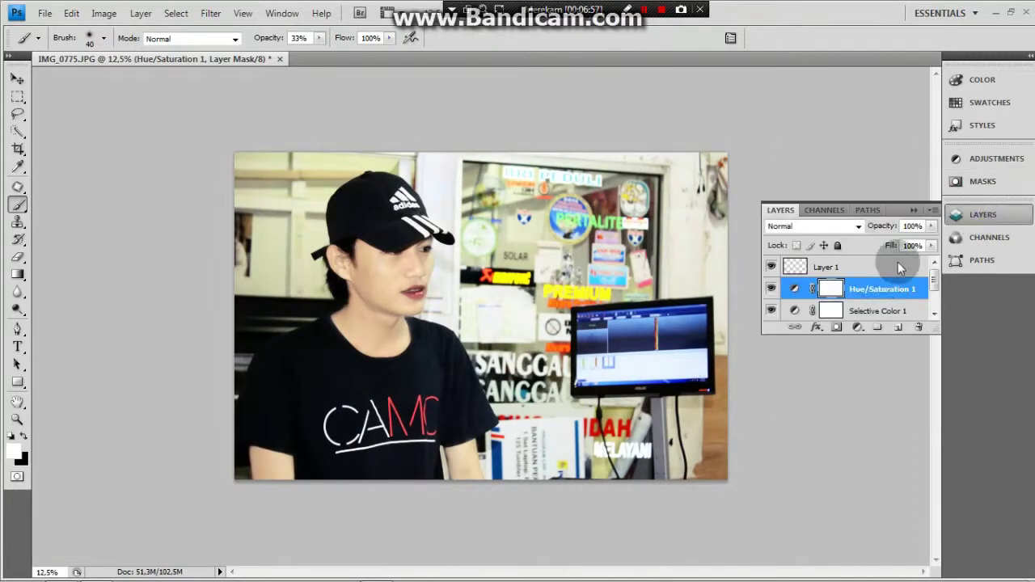
pyautogui.scroll(-1, 934, 288)
pyautogui.scroll(-1, 934, 289)
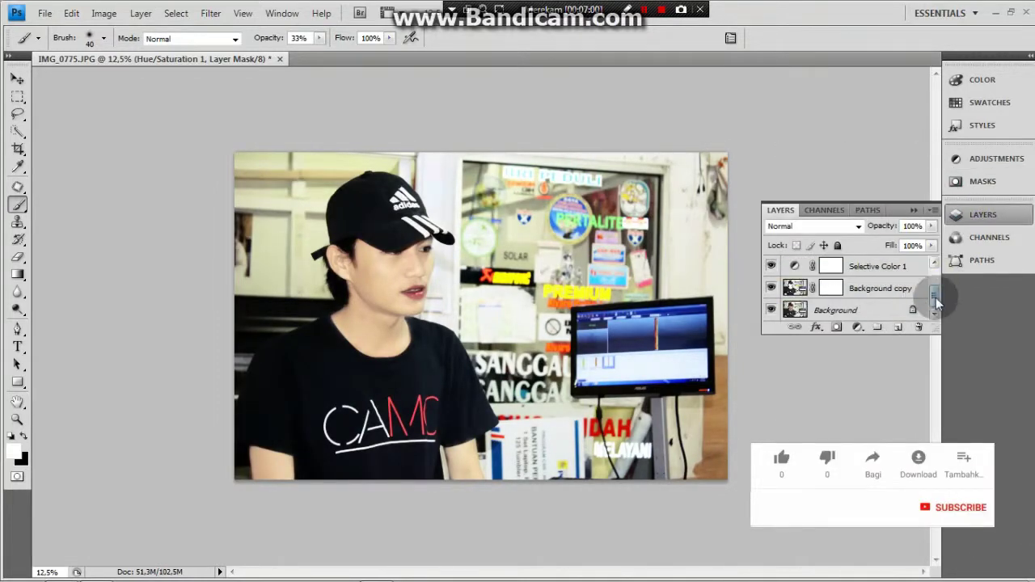
# - Add a Curves layer over Background copy, lowering an upper point to 191/148 plus a lower point
pyautogui.click(855, 289)
pyautogui.click(857, 327)
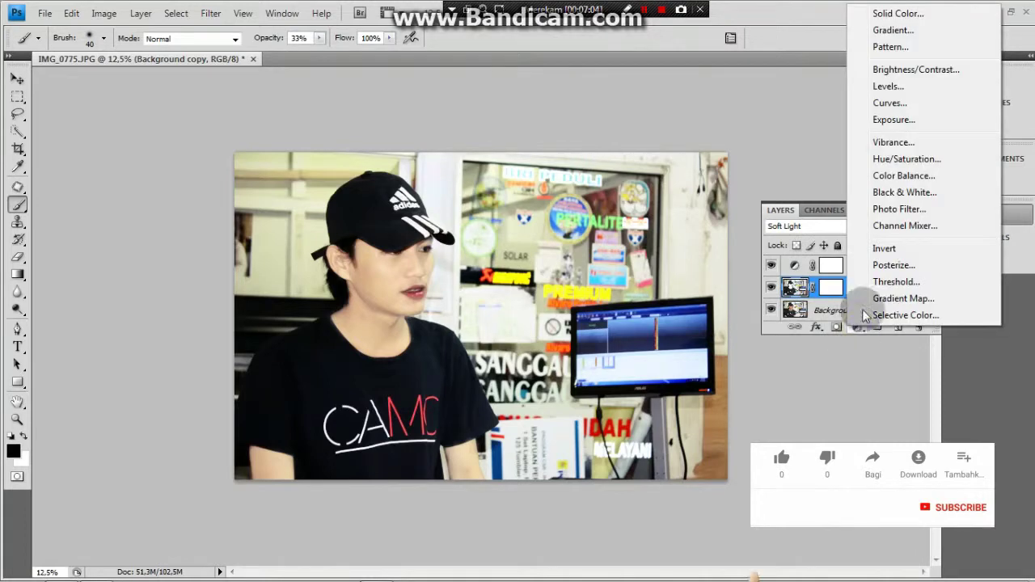
pyautogui.click(889, 103)
pyautogui.click(878, 201)
pyautogui.click(890, 255)
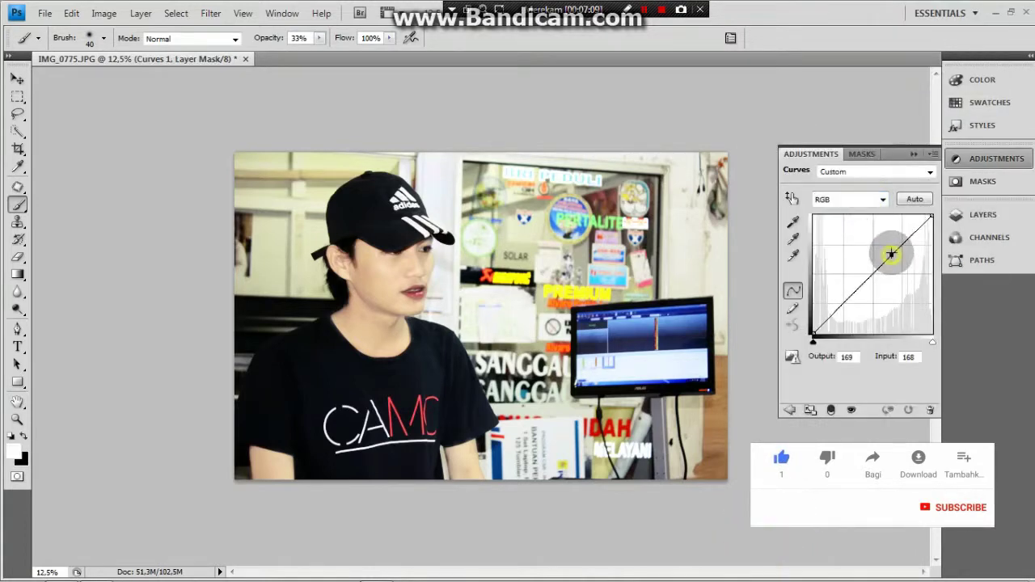
pyautogui.moveTo(890, 254); pyautogui.dragTo(903, 263)
pyautogui.click(867, 307)
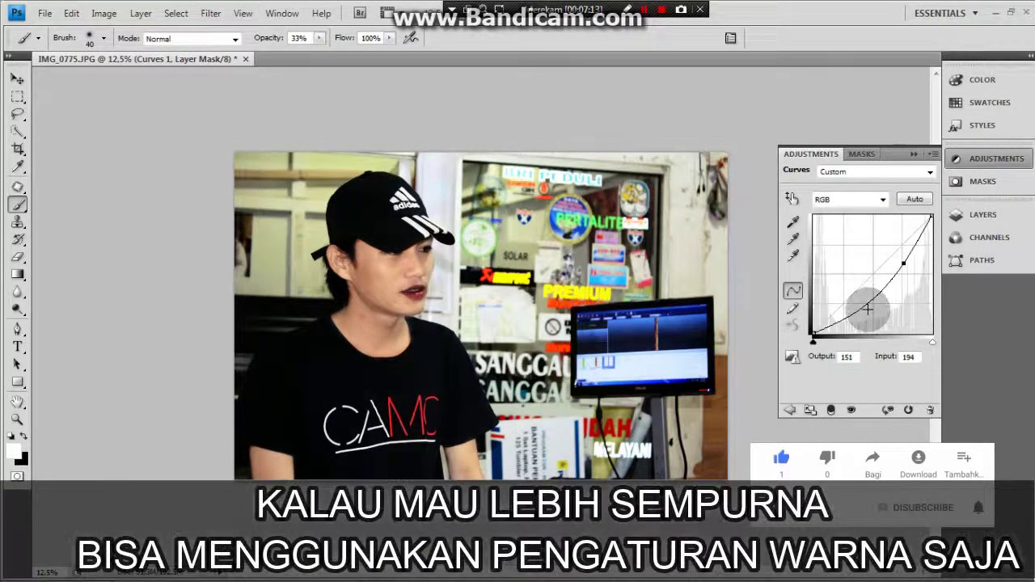
pyautogui.moveTo(849, 284); pyautogui.dragTo(873, 307)
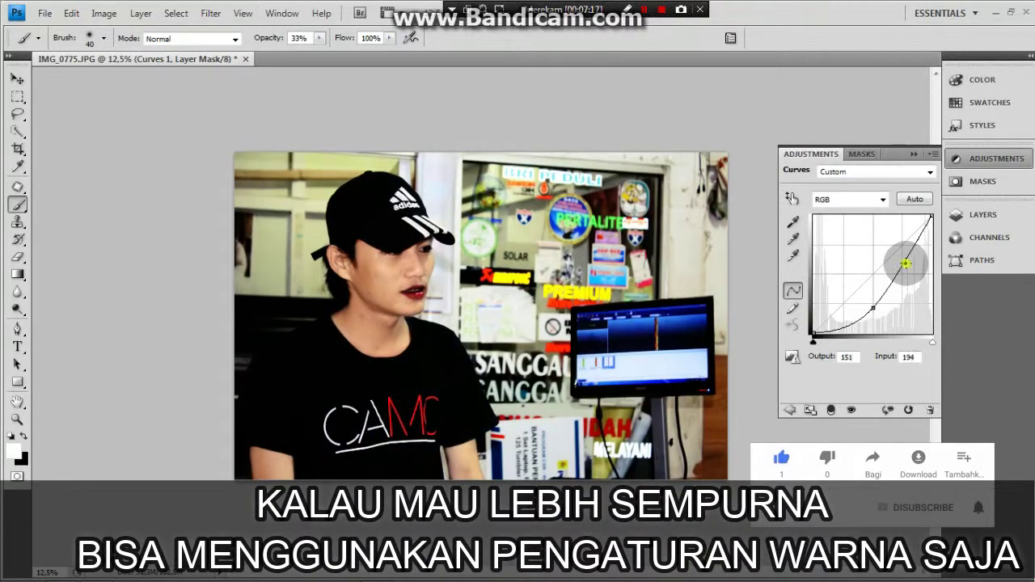
pyautogui.moveTo(906, 264); pyautogui.dragTo(903, 265)
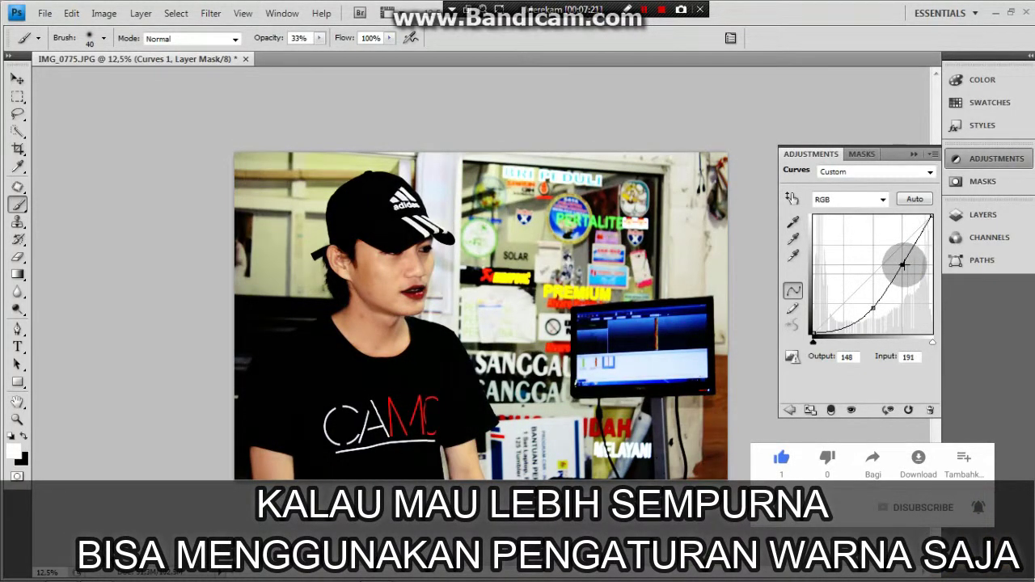